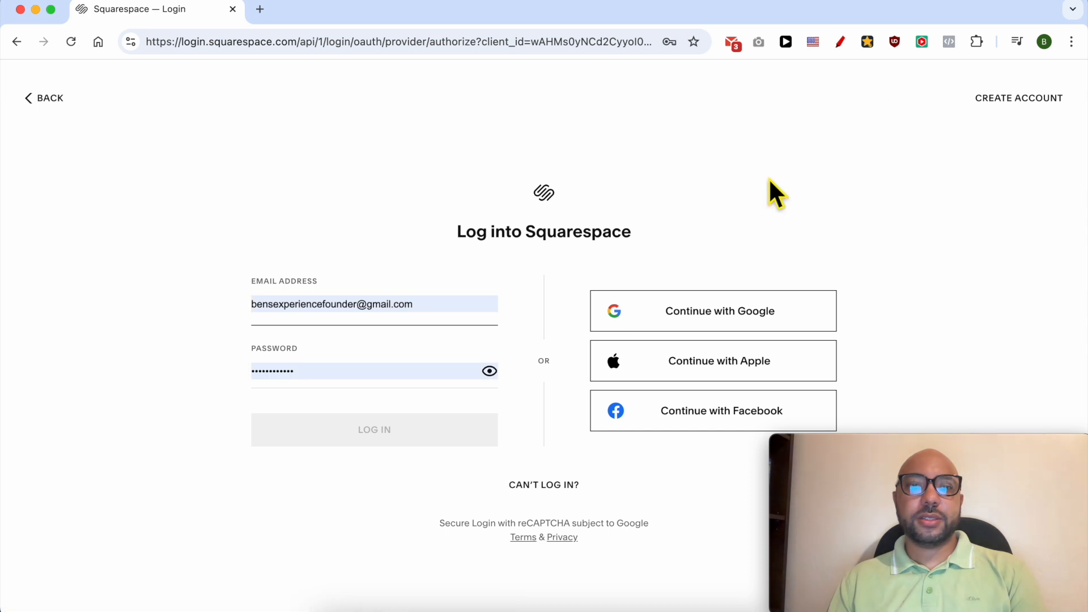
Step: Log into Squarespace with the prefilled account credentials and open the Plumbing Easy website for management
{"action": "left_click", "coordinate": [344, 444]}
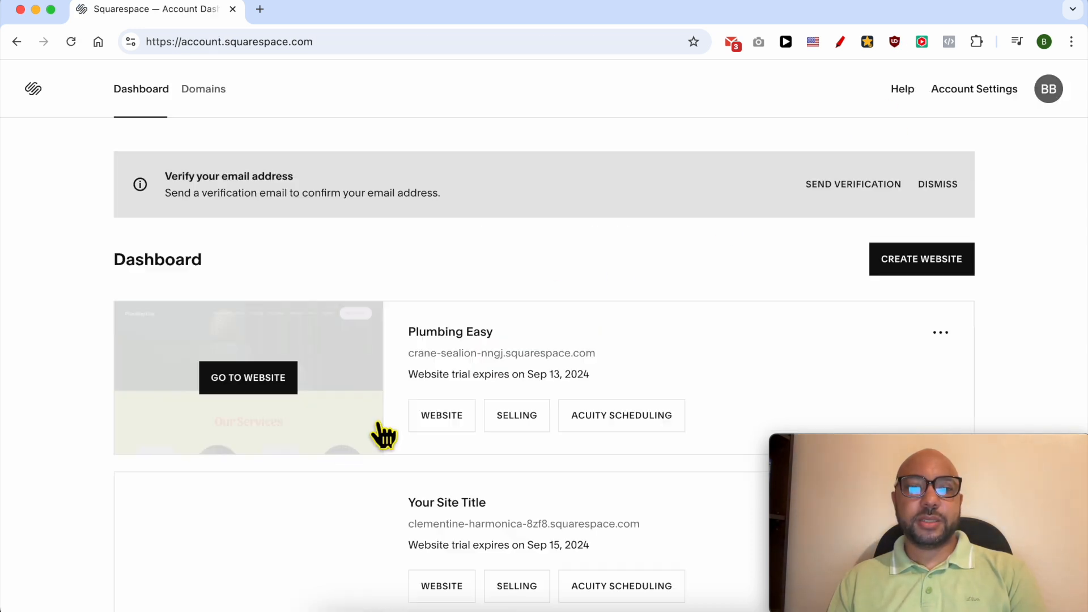
{"action": "left_click", "coordinate": [439, 423]}
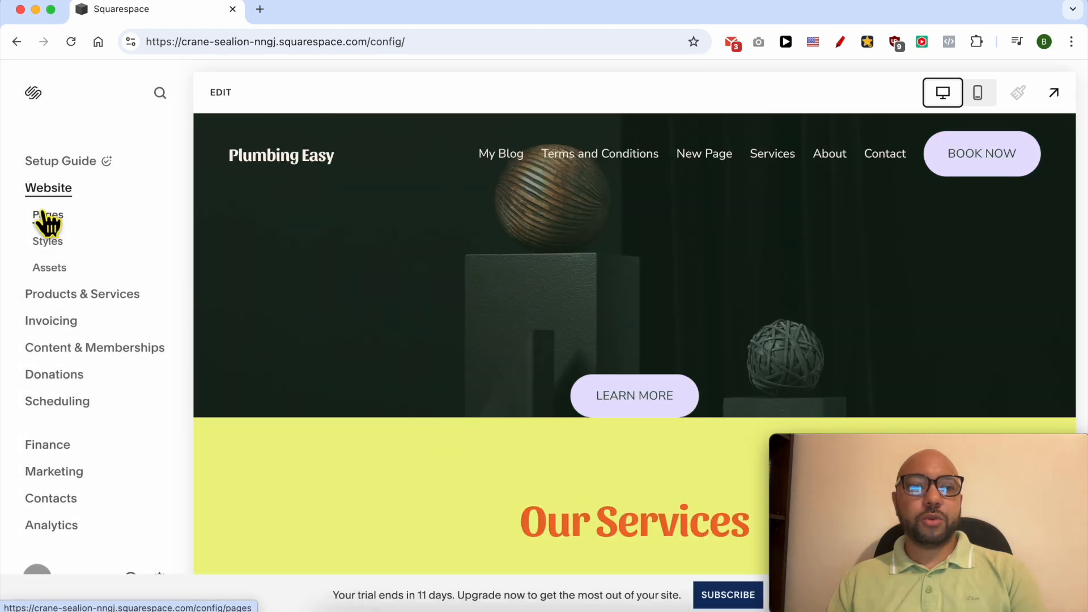
Step: Open the Contact page from the site's main navigation pages and start editing it
{"action": "left_click", "coordinate": [44, 215]}
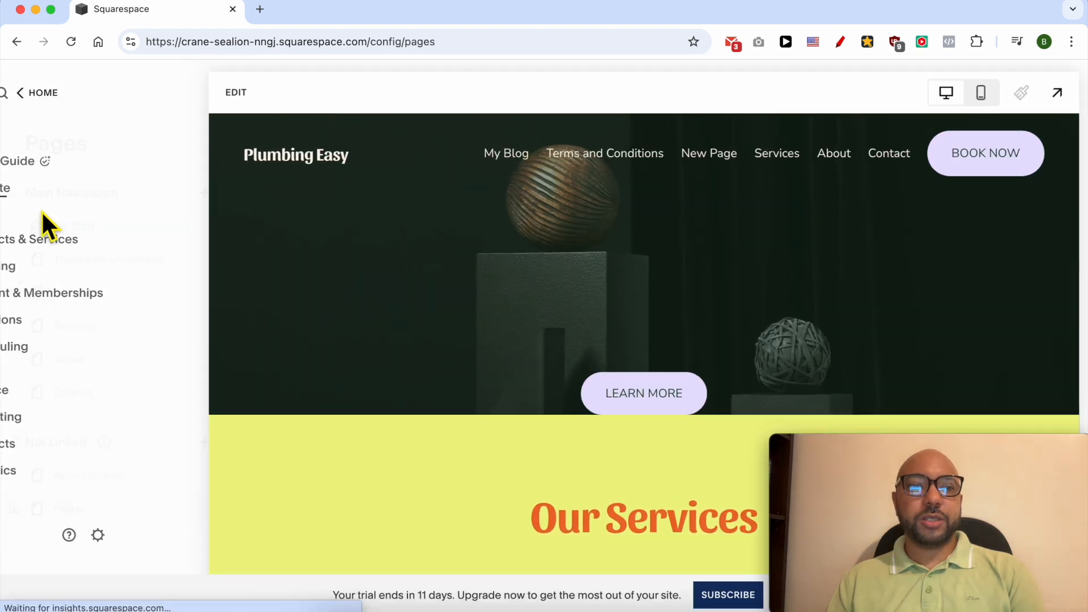
{"action": "left_click", "coordinate": [118, 395]}
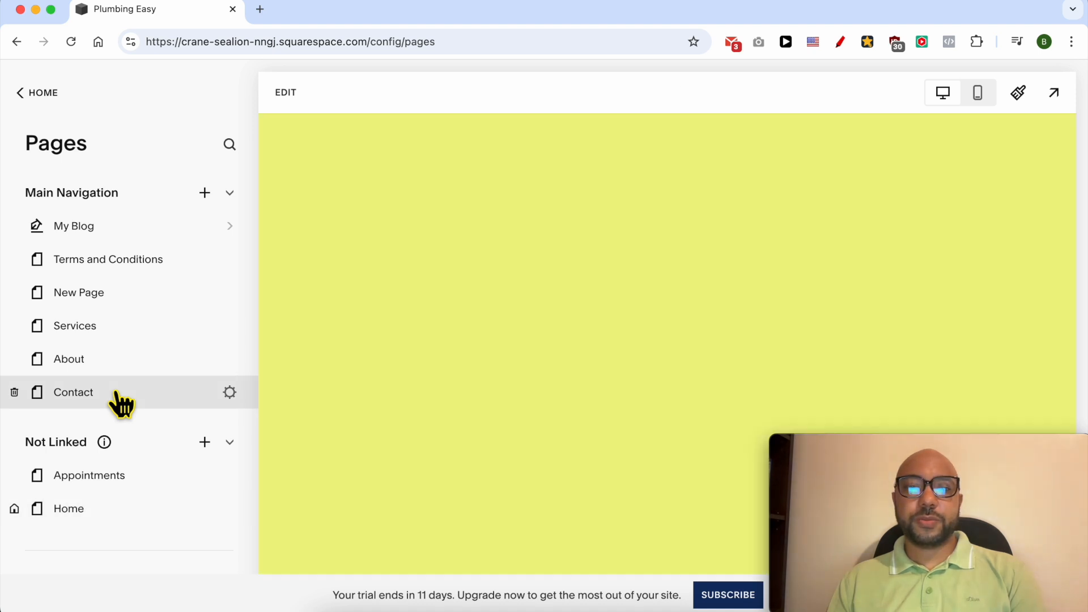
{"action": "left_click", "coordinate": [288, 94]}
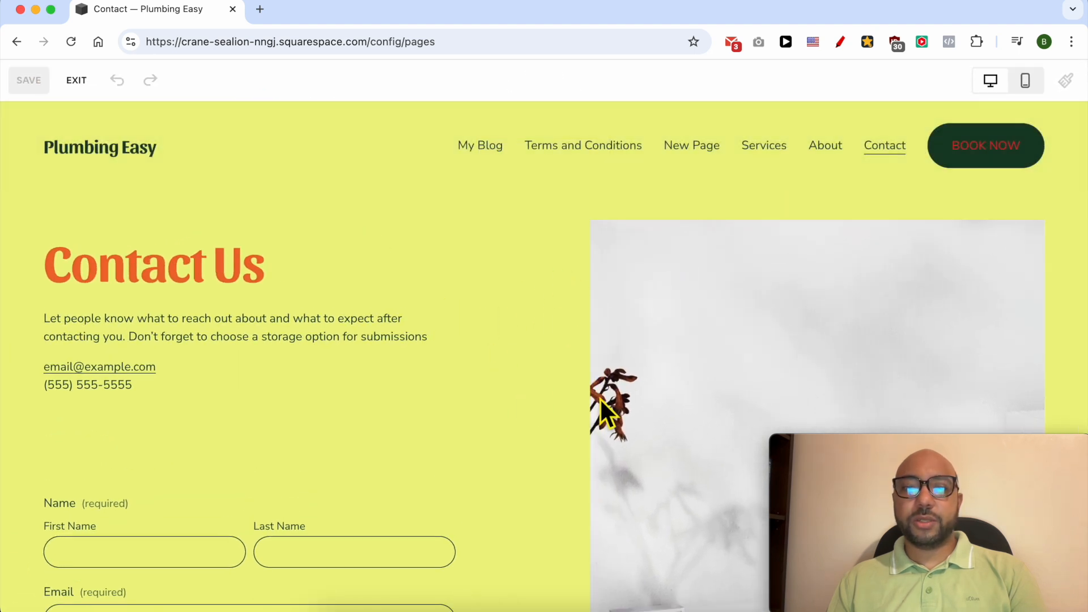
Step: Delete the large image and the "Contact Us" heading block from the Contact page
{"action": "left_click", "coordinate": [287, 261]}
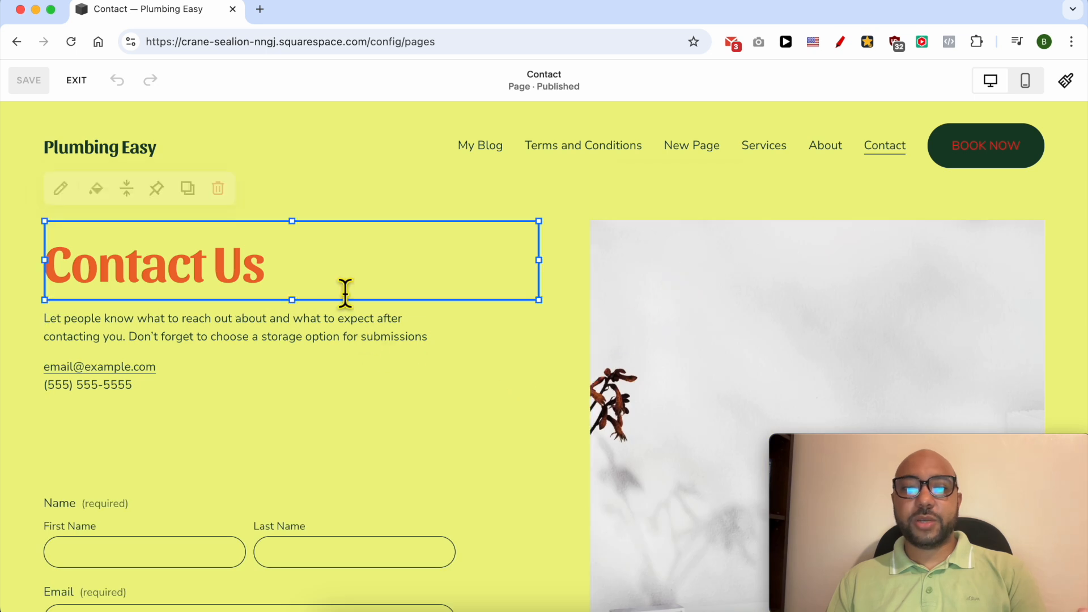
{"action": "left_click", "coordinate": [649, 307]}
{"action": "left_click", "coordinate": [731, 188]}
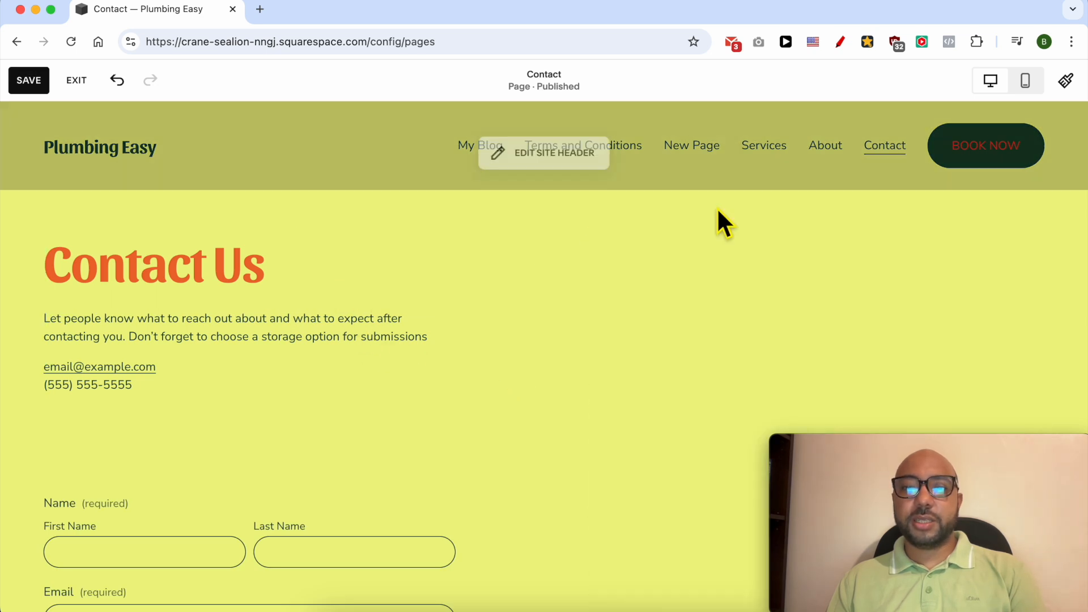
{"action": "left_click", "coordinate": [231, 260]}
{"action": "left_click", "coordinate": [218, 188]}
Step: Delete the introductory text block with the contact details and the contact form block
{"action": "left_click", "coordinate": [242, 337]}
{"action": "left_click", "coordinate": [216, 277]}
{"action": "left_click", "coordinate": [357, 496]}
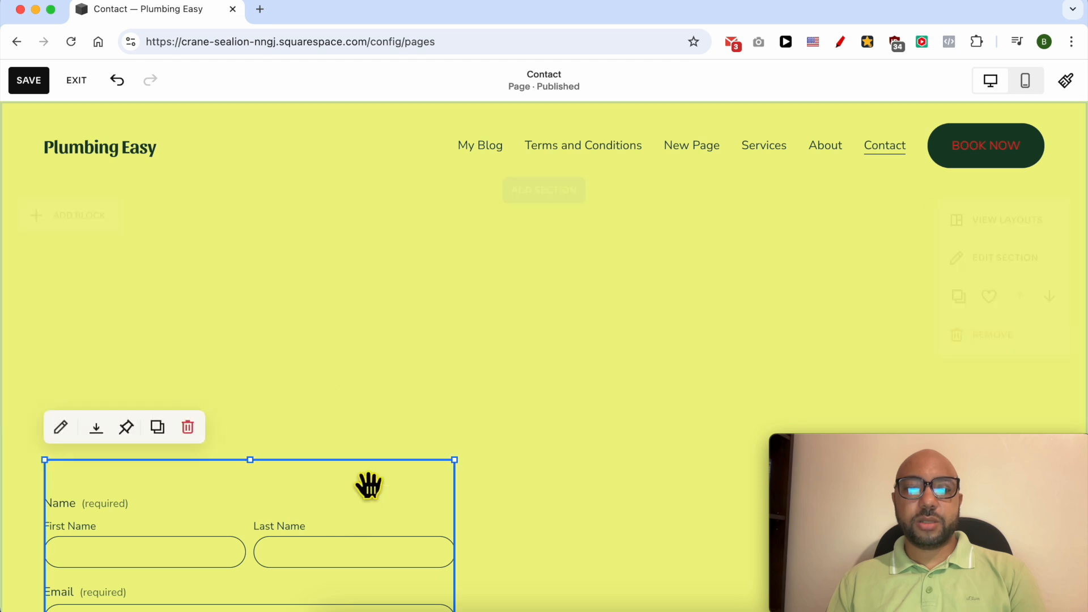
{"action": "left_click", "coordinate": [187, 426]}
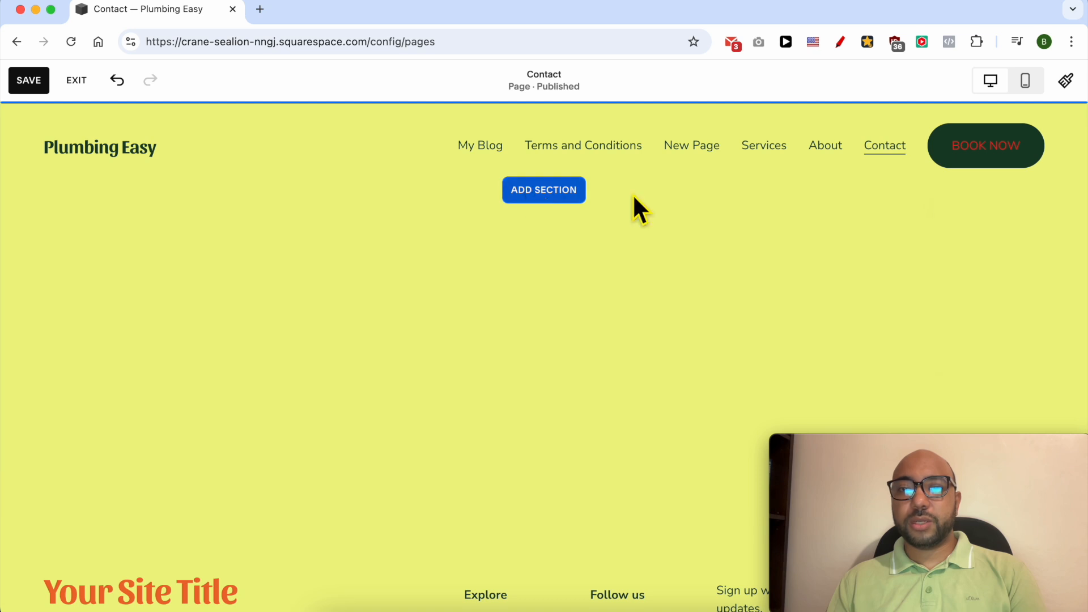
Step: Add a blank section directly below the site header on the Contact page
{"action": "left_click", "coordinate": [544, 193]}
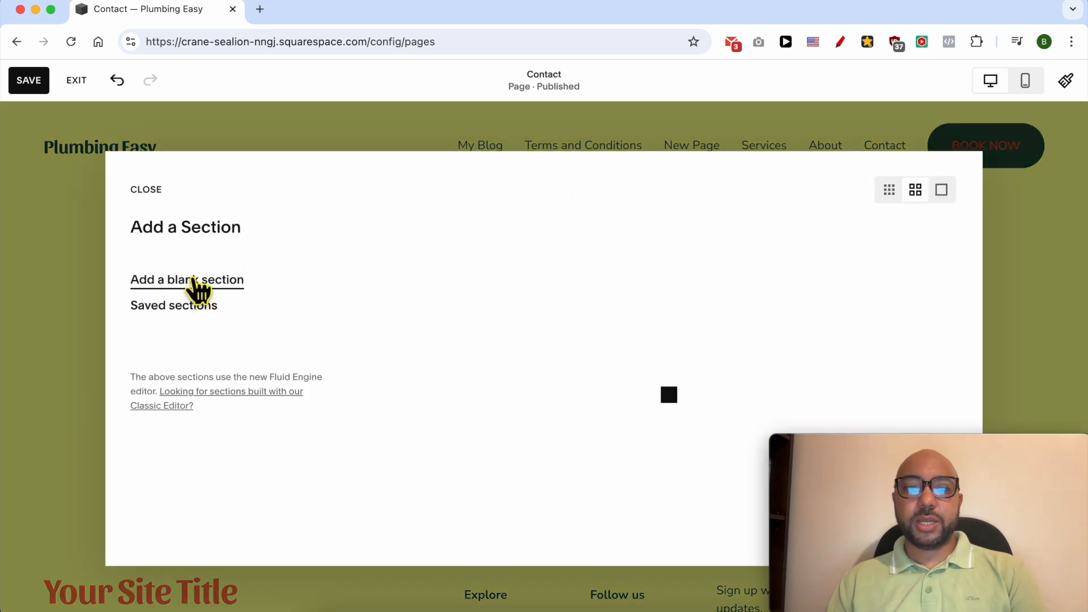
{"action": "left_click", "coordinate": [195, 281]}
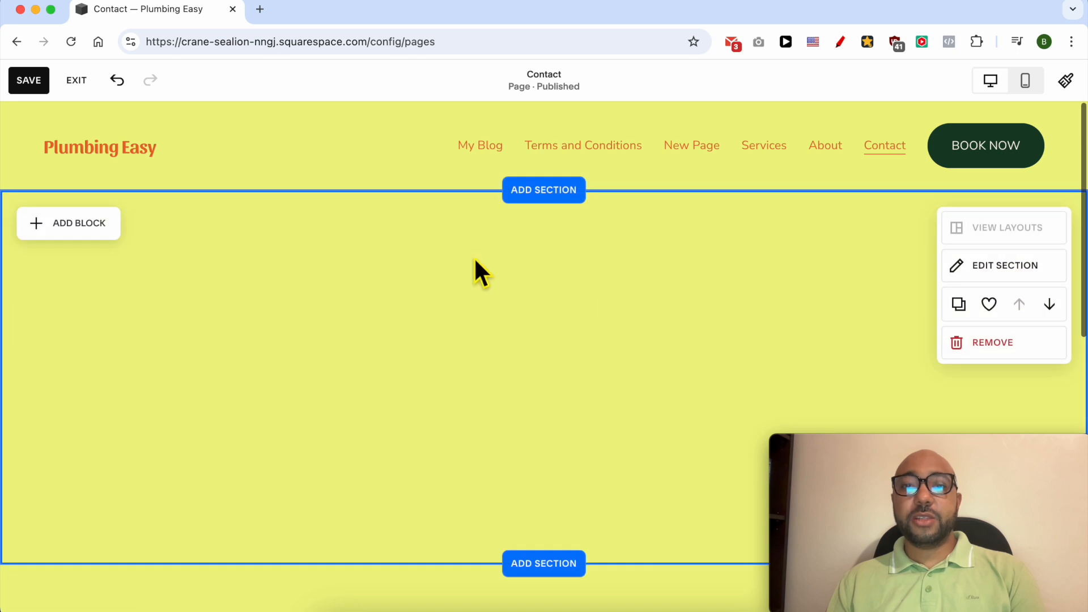
{"action": "scroll", "coordinate": [510, 352], "scroll_direction": "down", "scroll_amount": 4}
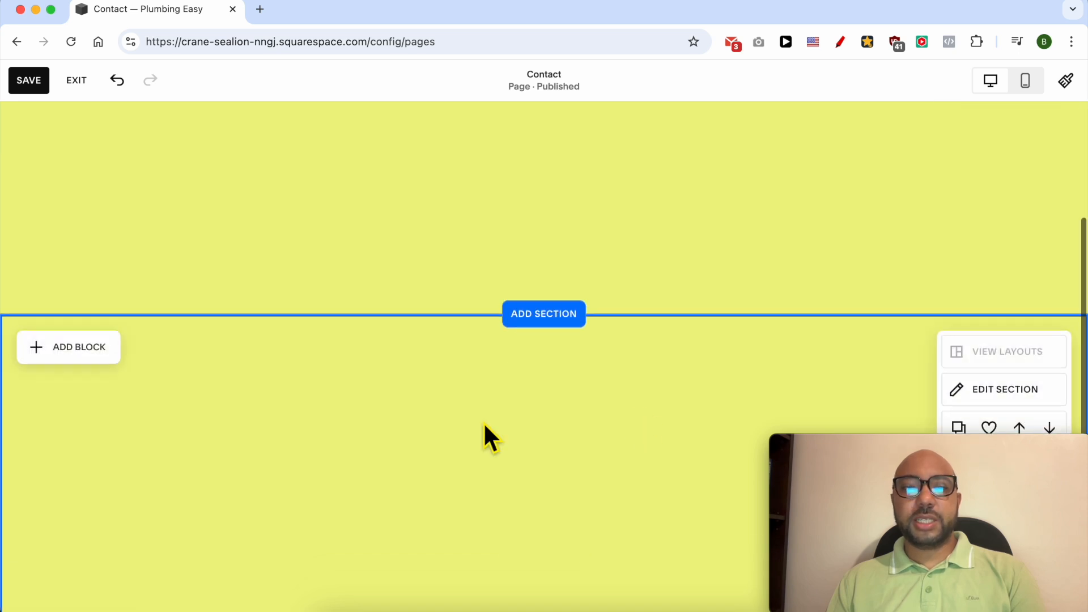
{"action": "scroll", "coordinate": [484, 421], "scroll_direction": "up", "scroll_amount": 2}
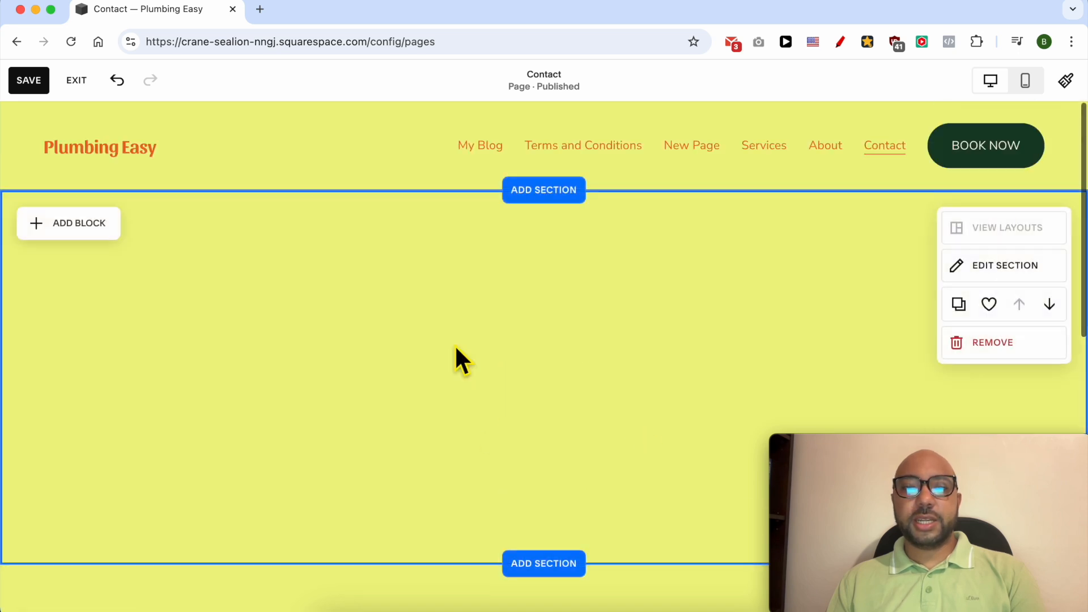
Step: Search the blocks for "video" and add a Video block to the new blank section
{"action": "left_click", "coordinate": [71, 230]}
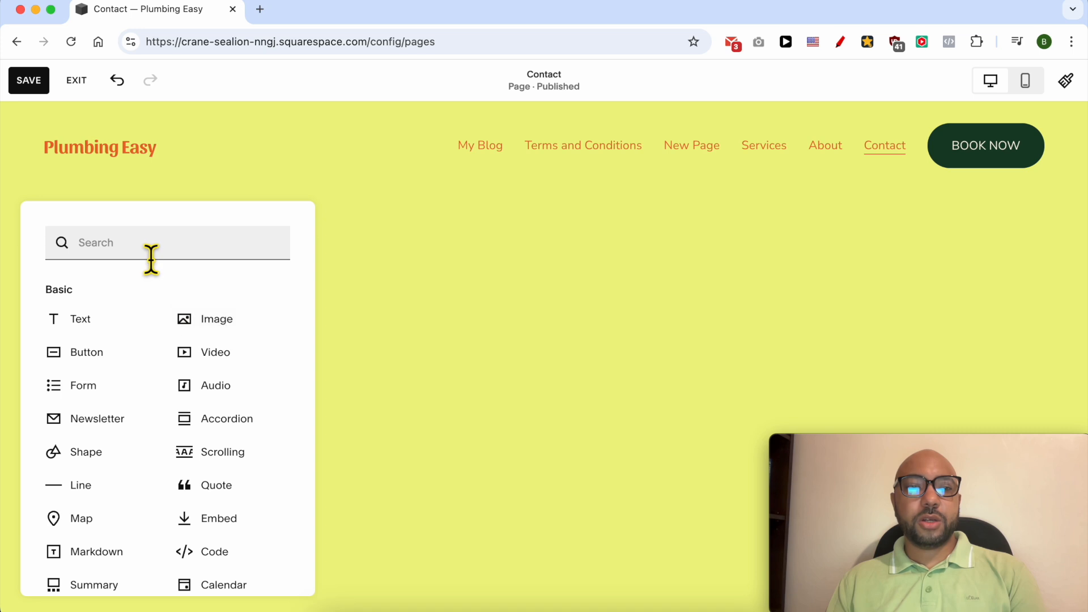
{"action": "type", "text": "video"}
{"action": "left_click", "coordinate": [92, 292]}
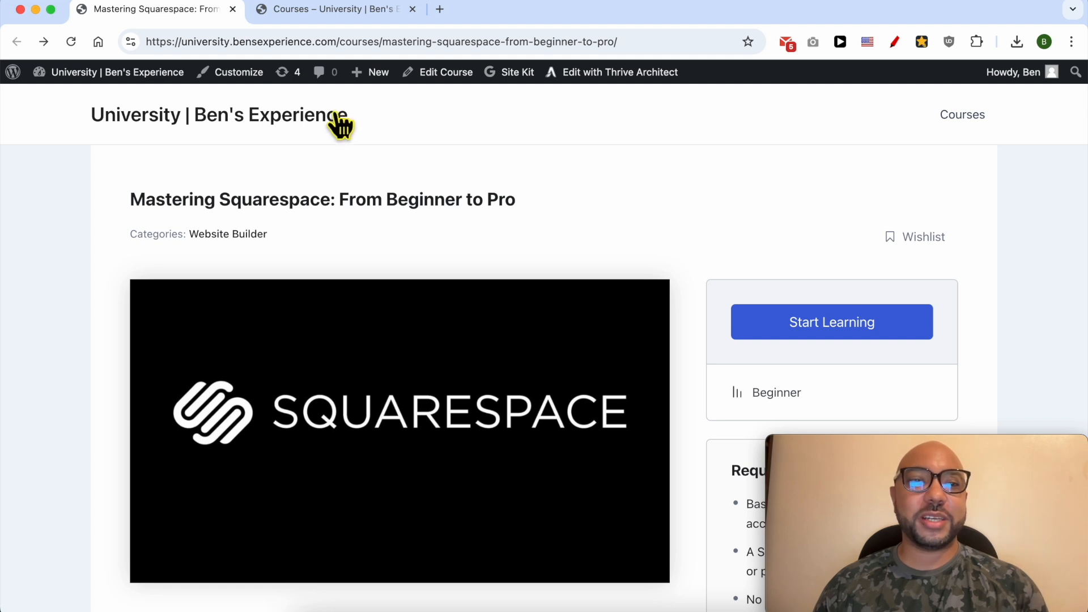
Step: Examine the title, description and learning goals on the "Mastering Squarespace: From Beginner to Pro" course page
{"action": "triple_click", "coordinate": [394, 116]}
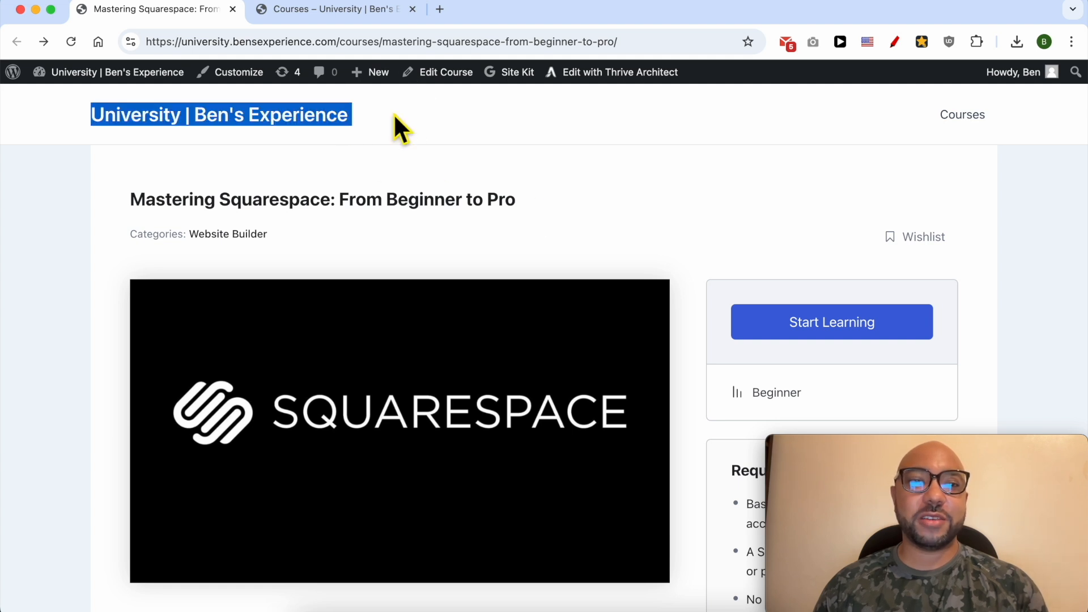
{"action": "left_click", "coordinate": [564, 196]}
{"action": "triple_click", "coordinate": [539, 202]}
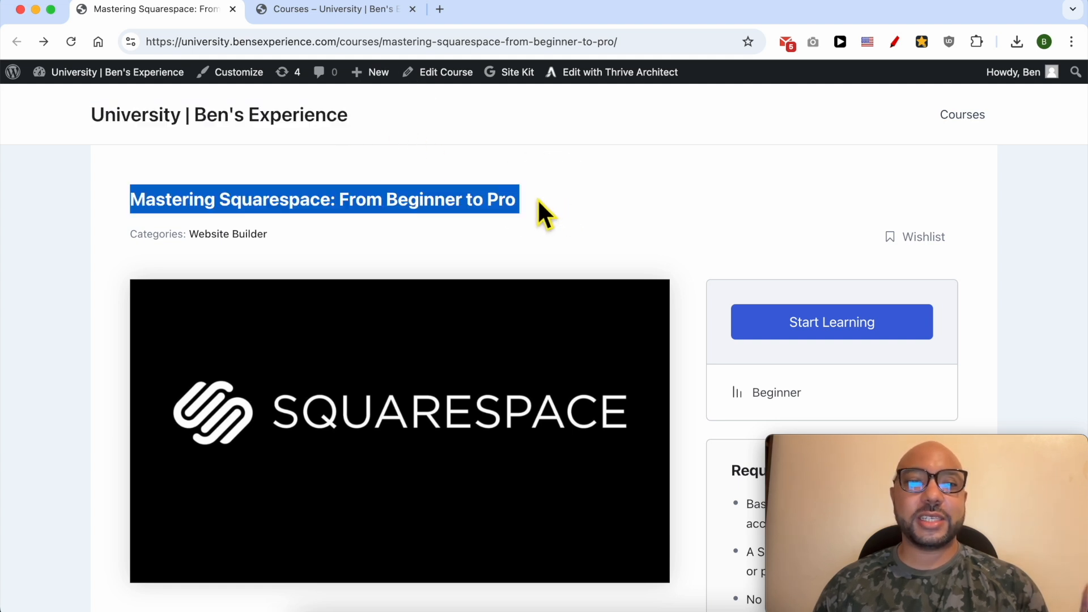
{"action": "left_click", "coordinate": [629, 208]}
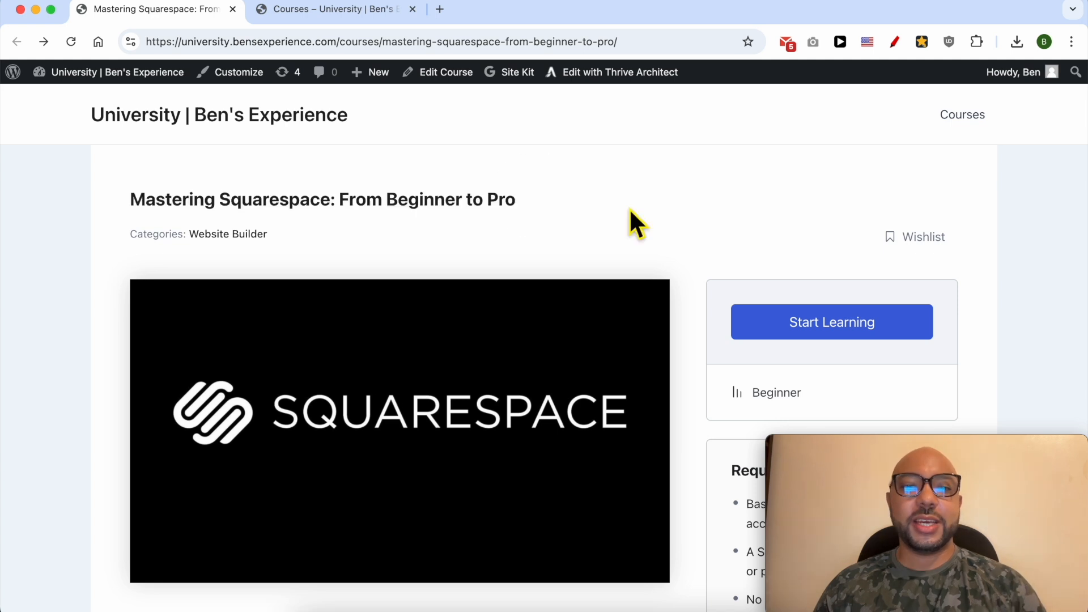
{"action": "scroll", "coordinate": [545, 267], "scroll_direction": "down", "scroll_amount": 4}
{"action": "scroll", "coordinate": [464, 366], "scroll_direction": "down", "scroll_amount": 8}
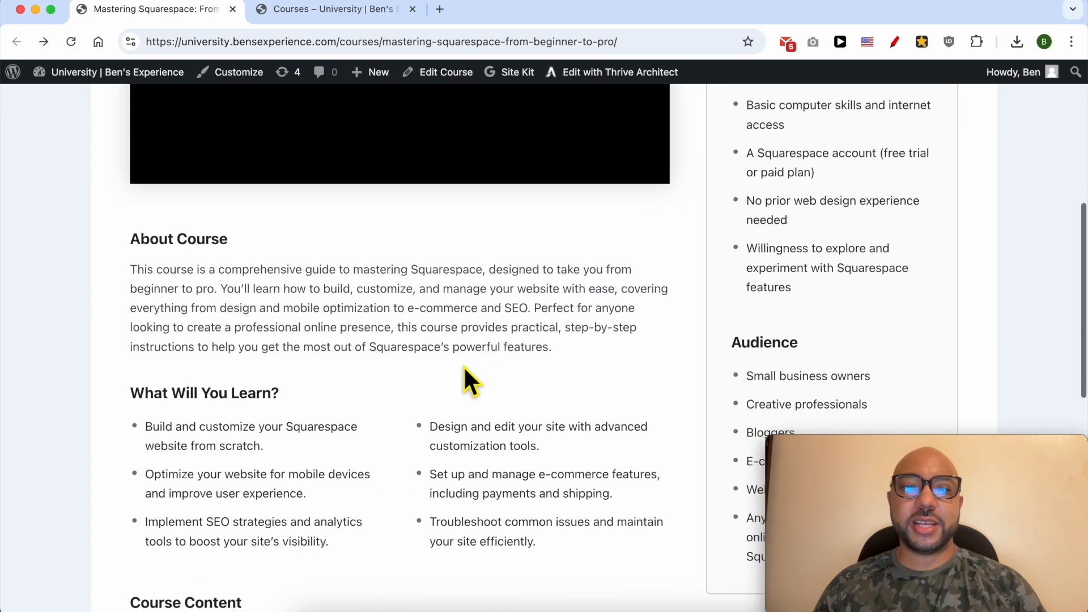
{"action": "scroll", "coordinate": [460, 369], "scroll_direction": "down", "scroll_amount": 3}
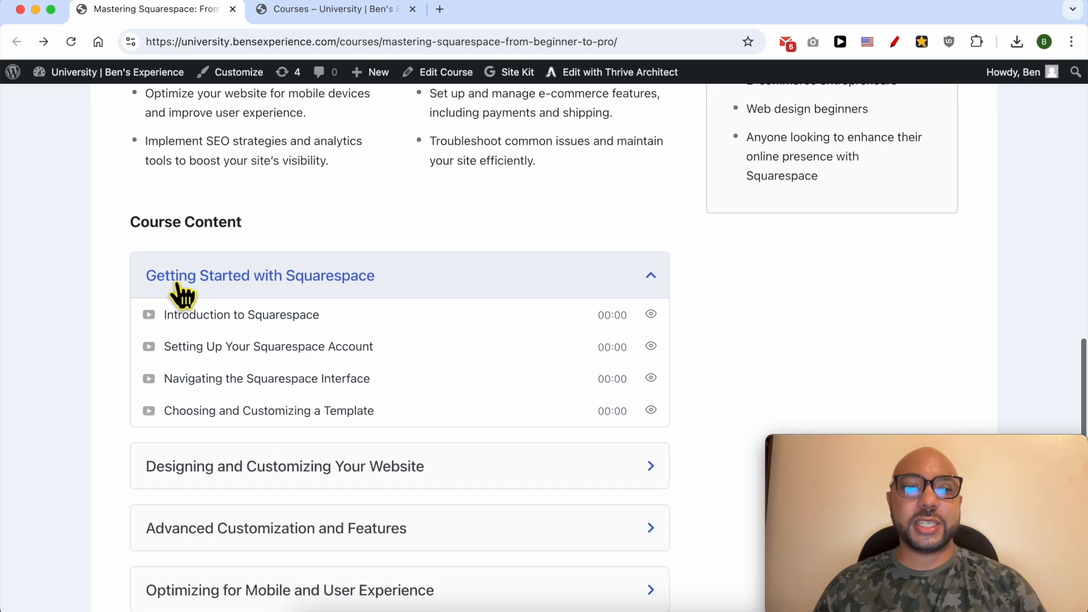
Step: Expand the course modules from "Designing and Customizing Your Website" through "Advanced Tips and Best Practices" and review their lessons
{"action": "scroll", "coordinate": [293, 450], "scroll_direction": "down", "scroll_amount": 3}
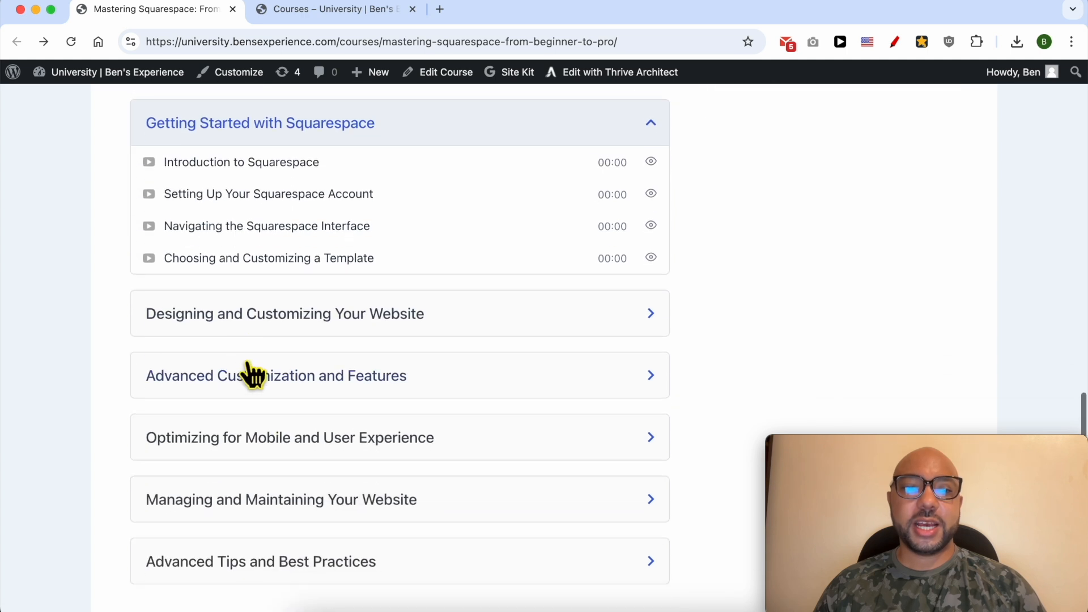
{"action": "left_click", "coordinate": [395, 324]}
{"action": "left_click", "coordinate": [335, 489]}
{"action": "scroll", "coordinate": [340, 495], "scroll_direction": "down", "scroll_amount": 3}
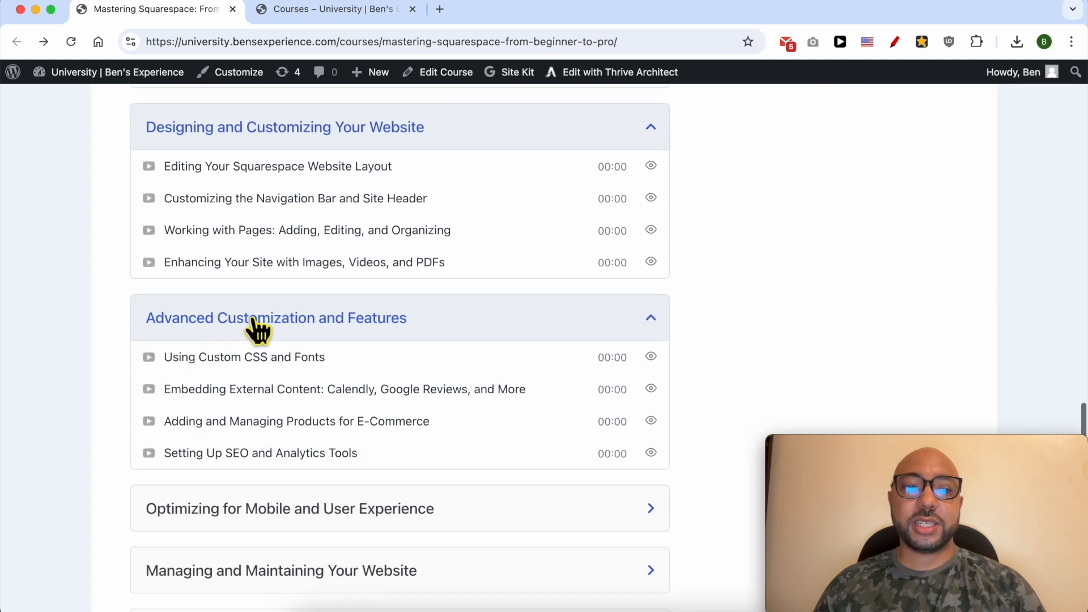
{"action": "scroll", "coordinate": [284, 332], "scroll_direction": "down", "scroll_amount": 3}
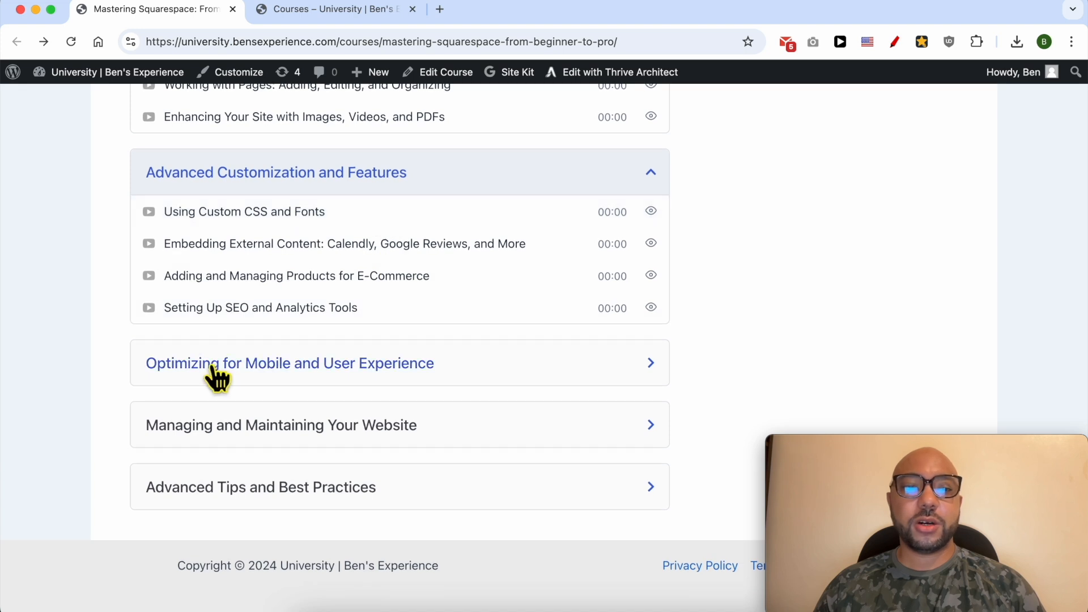
{"action": "left_click", "coordinate": [217, 378]}
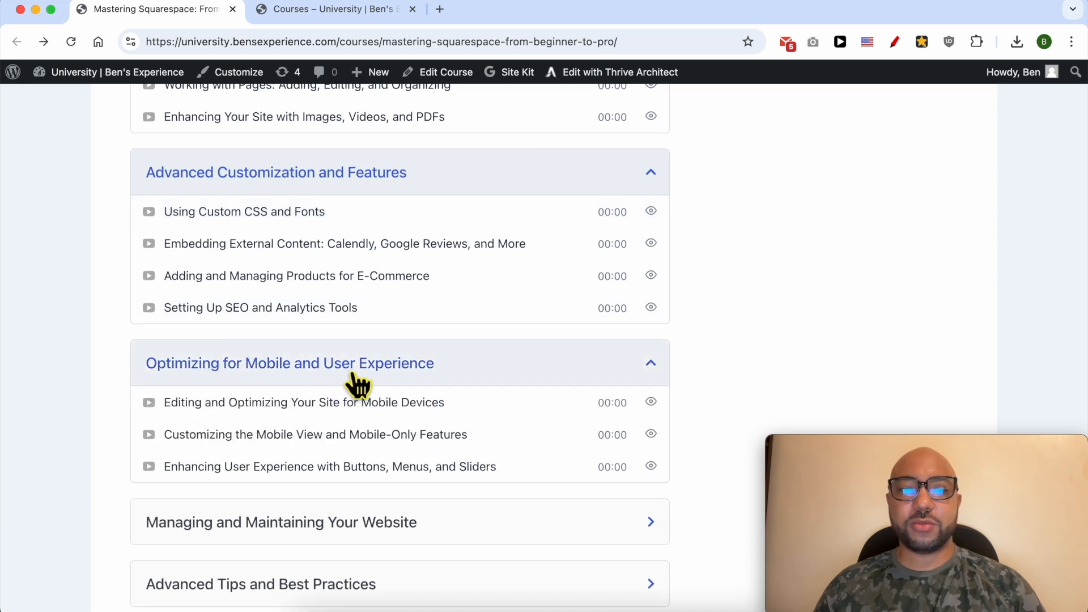
{"action": "scroll", "coordinate": [396, 391], "scroll_direction": "down", "scroll_amount": 2}
{"action": "left_click", "coordinate": [255, 426]}
{"action": "scroll", "coordinate": [284, 414], "scroll_direction": "down", "scroll_amount": 2}
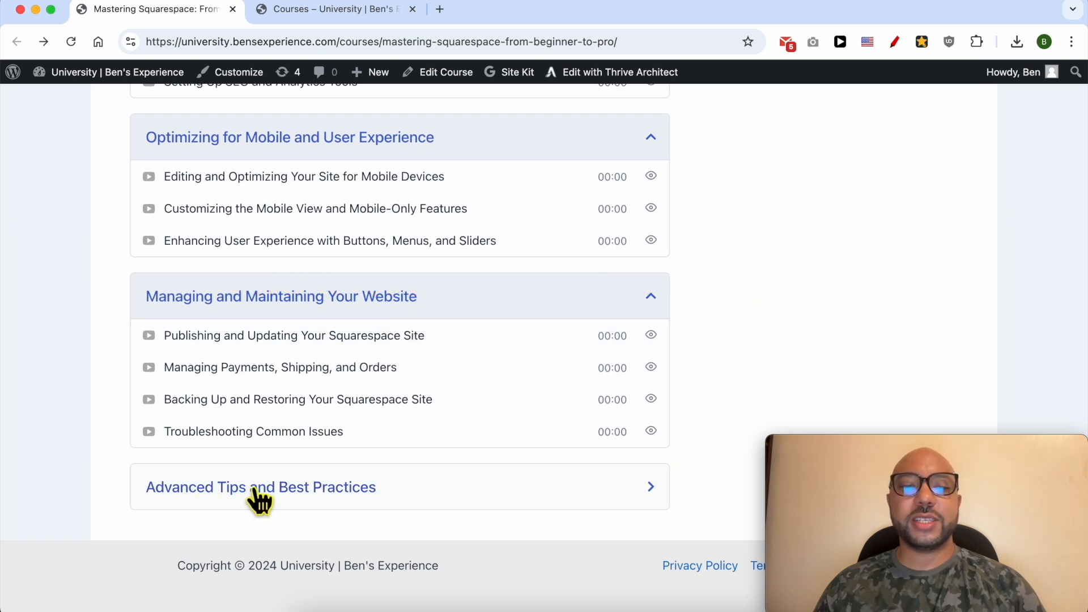
{"action": "left_click", "coordinate": [297, 496]}
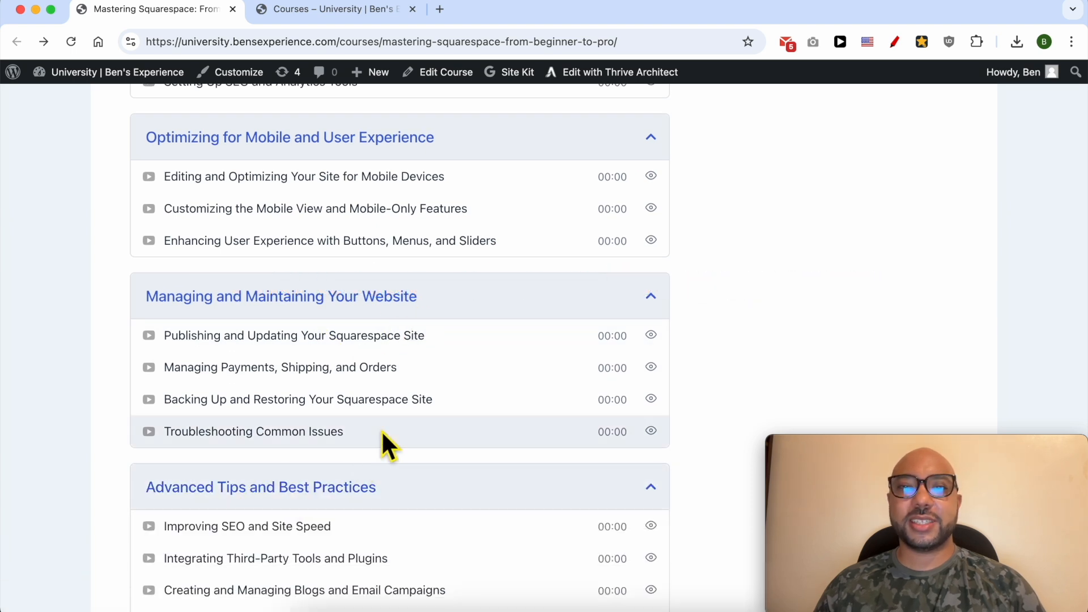
{"action": "scroll", "coordinate": [382, 430], "scroll_direction": "up", "scroll_amount": 15}
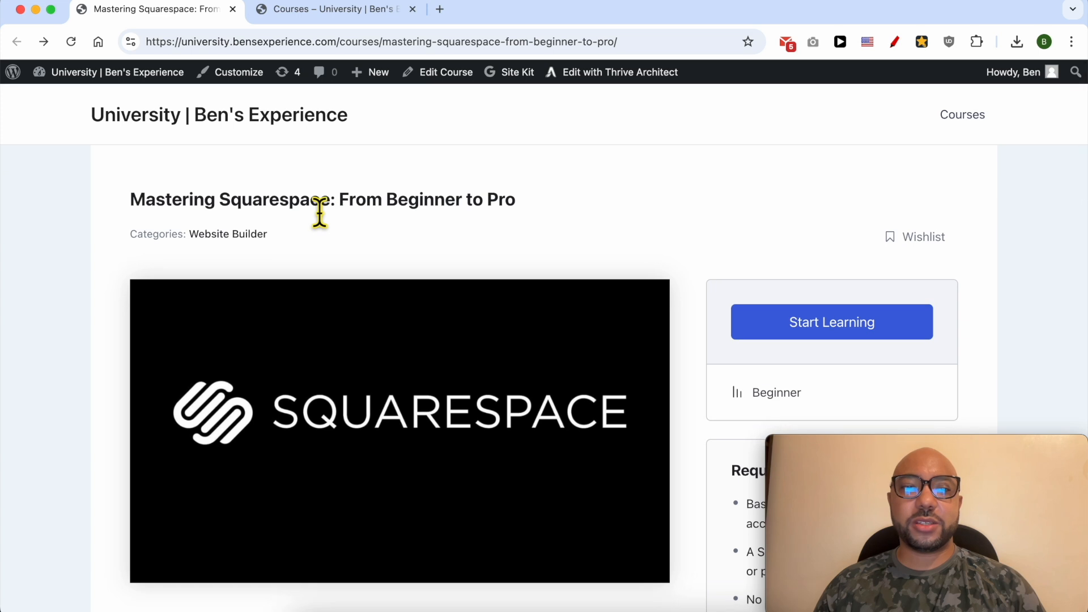
Step: Switch to the Courses overview page and look through all the available courses
{"action": "key", "text": "ctrl+Tab"}
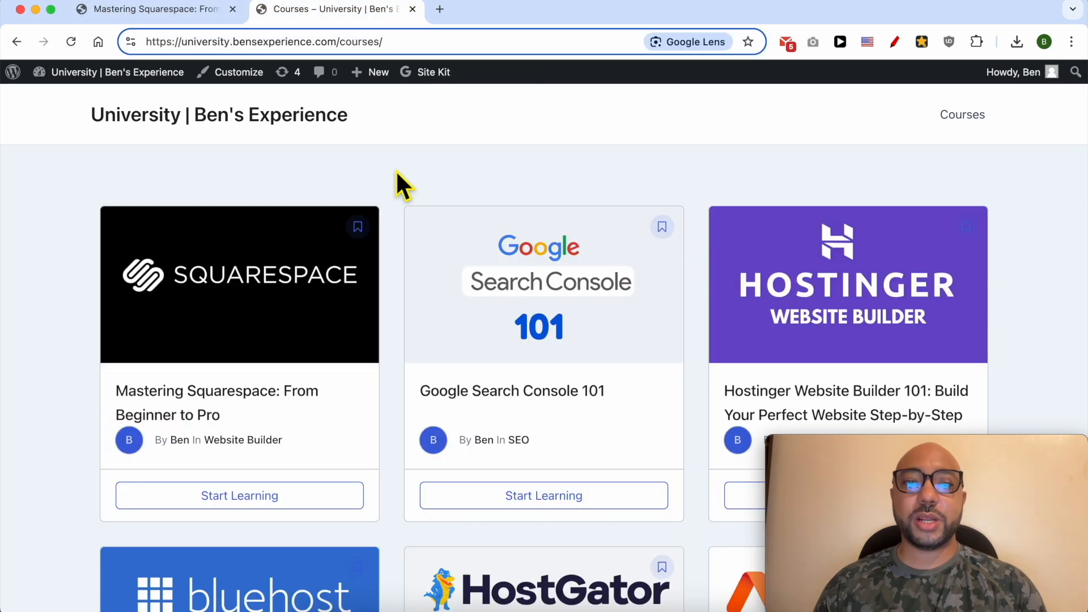
{"action": "scroll", "coordinate": [398, 174], "scroll_direction": "down", "scroll_amount": 7}
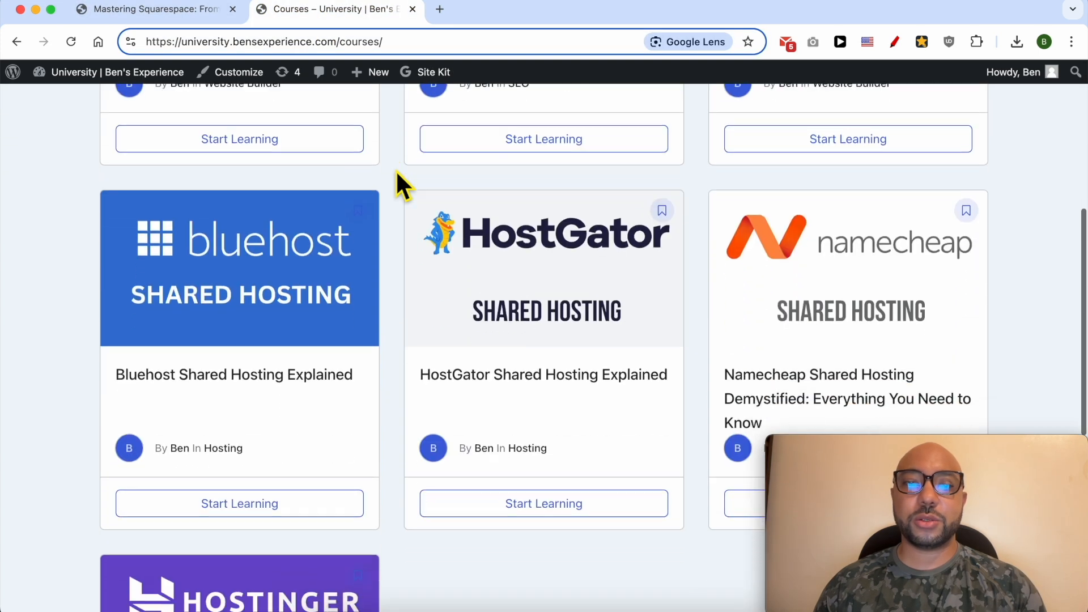
{"action": "scroll", "coordinate": [397, 176], "scroll_direction": "down", "scroll_amount": 5}
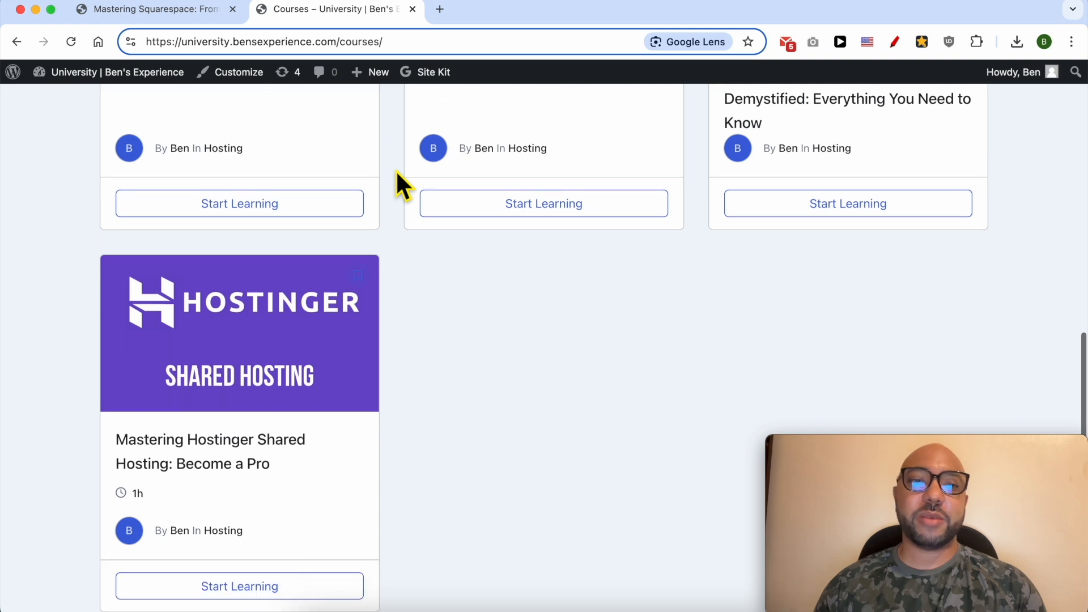
{"action": "scroll", "coordinate": [396, 176], "scroll_direction": "down", "scroll_amount": 1}
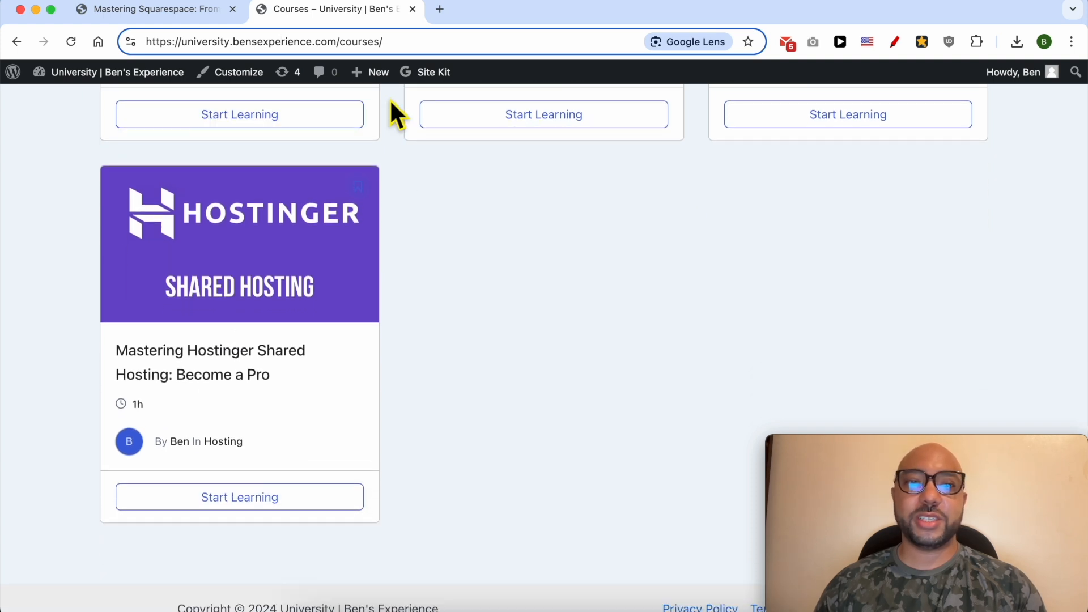
{"action": "left_click_drag", "start_coordinate": [340, 51], "coordinate": [149, 54]}
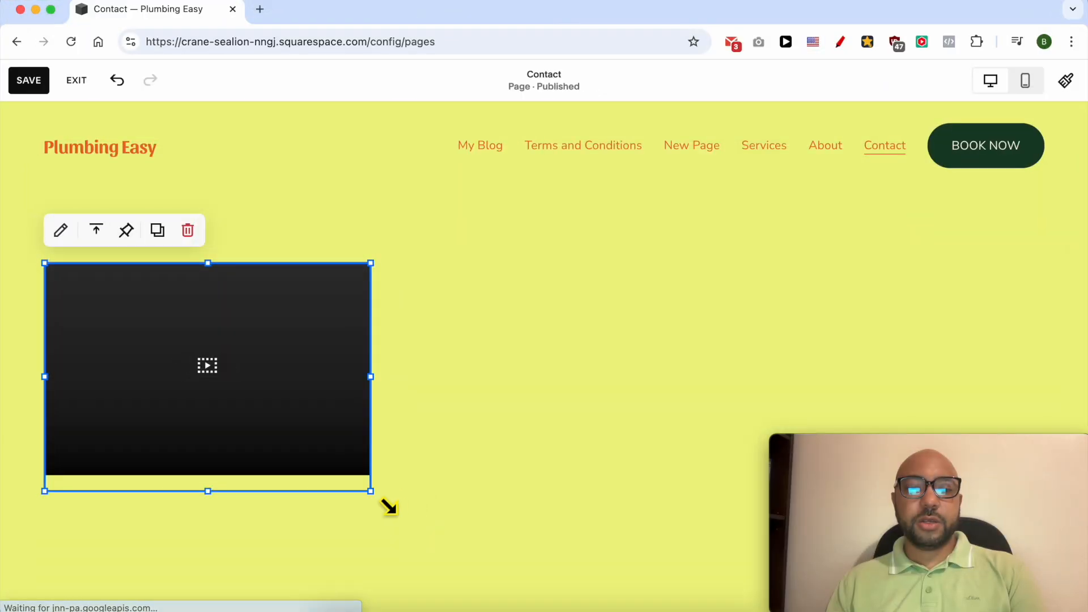
Step: In the Squarespace editor, enlarge the video block and centre it horizontally in the section
{"action": "left_click_drag", "start_coordinate": [381, 502], "coordinate": [618, 559]}
{"action": "left_click_drag", "start_coordinate": [357, 372], "coordinate": [584, 391]}
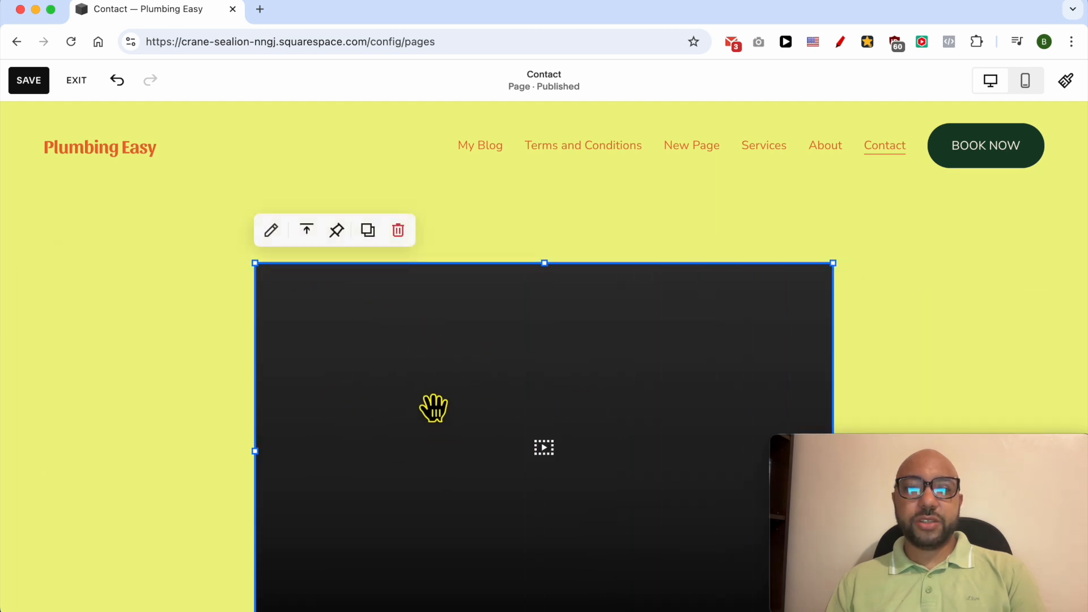
Step: Upload "short video.mp4" from the Desktop folder into the video block
{"action": "left_click", "coordinate": [272, 231]}
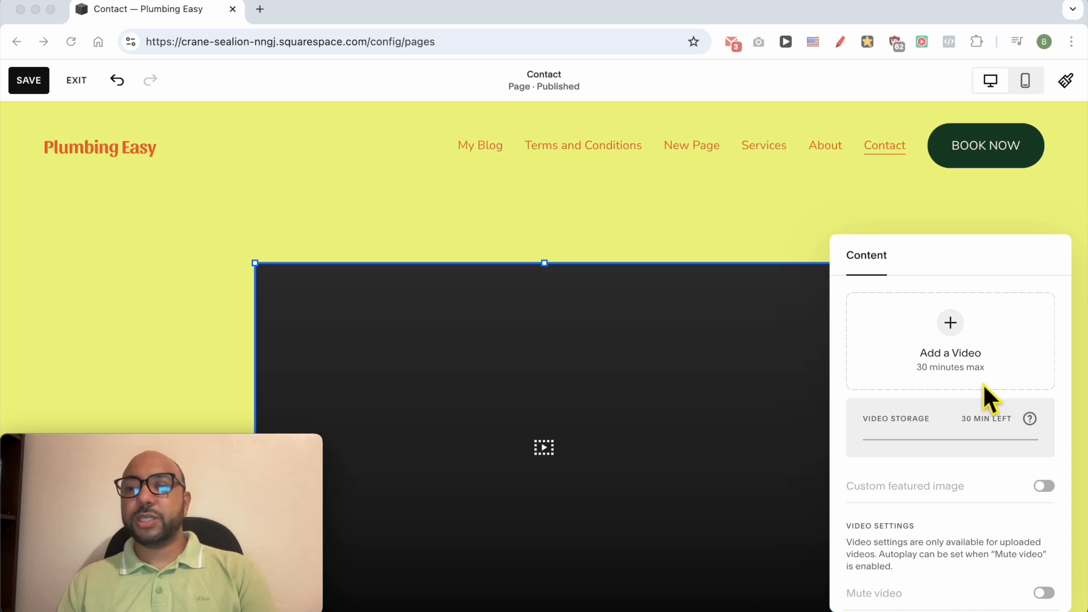
{"action": "left_click", "coordinate": [957, 329]}
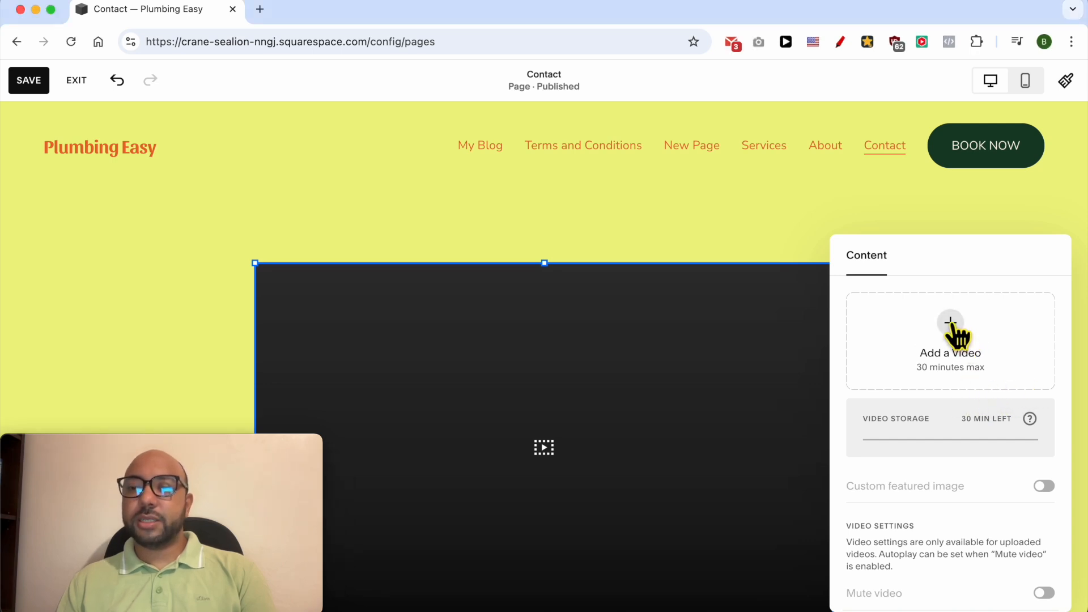
{"action": "left_click", "coordinate": [950, 325]}
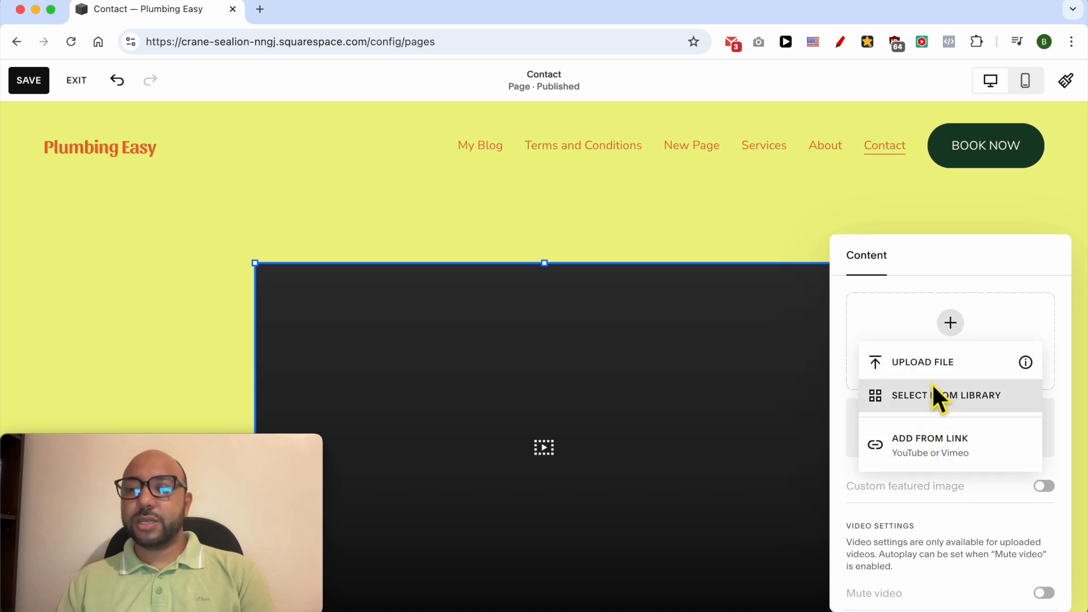
{"action": "left_click", "coordinate": [930, 363]}
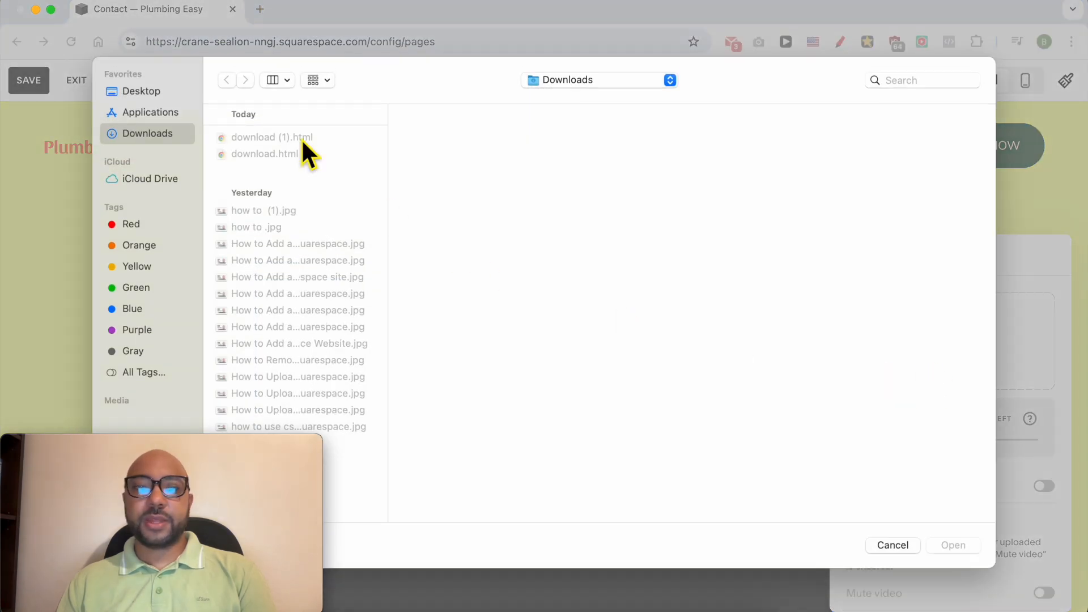
{"action": "left_click", "coordinate": [170, 91]}
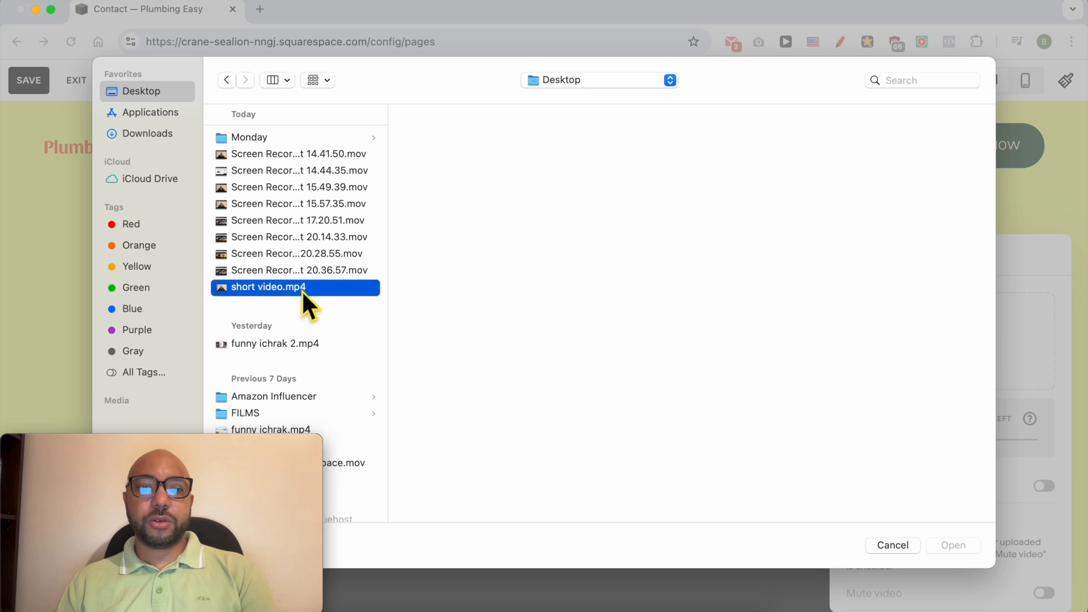
{"action": "left_click", "coordinate": [302, 290]}
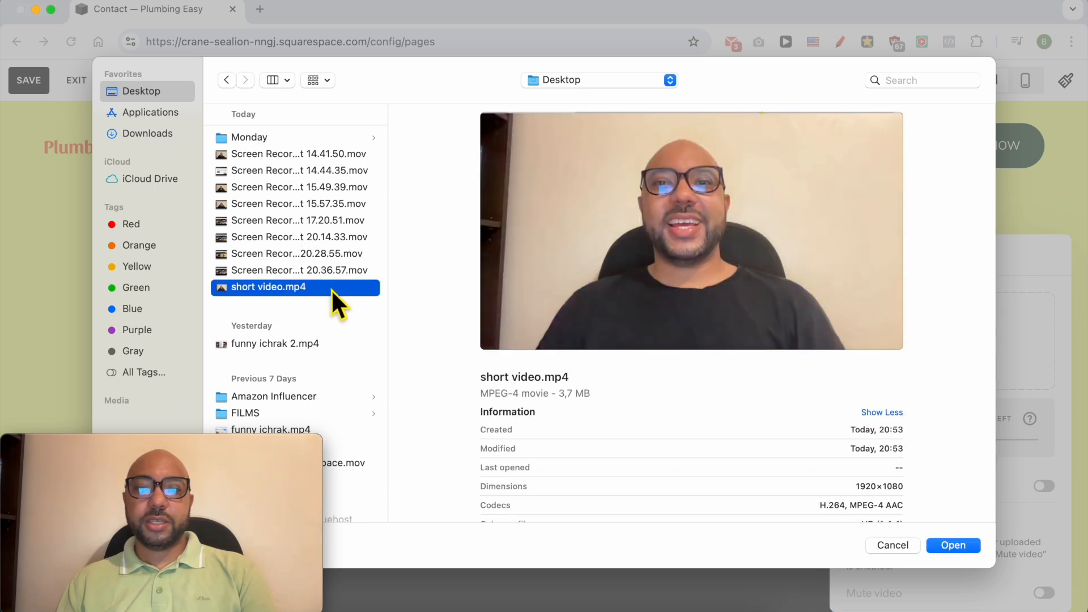
{"action": "double_click", "coordinate": [331, 289]}
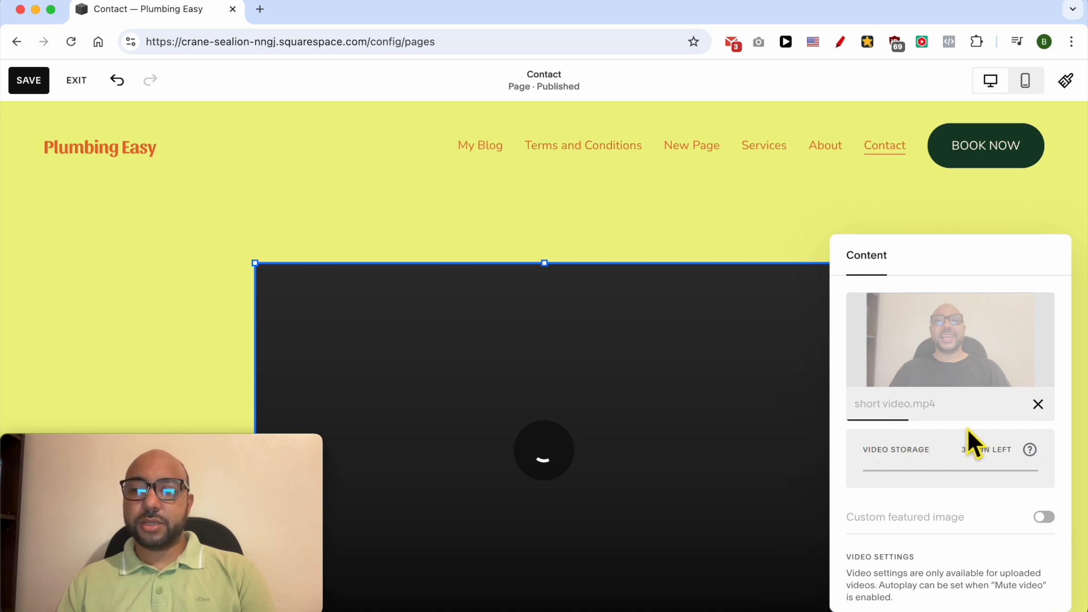
Step: Enable the video's custom featured image and upload "how to (1).jpg" from the Downloads folder as the thumbnail
{"action": "scroll", "coordinate": [935, 439], "scroll_direction": "down", "scroll_amount": 5}
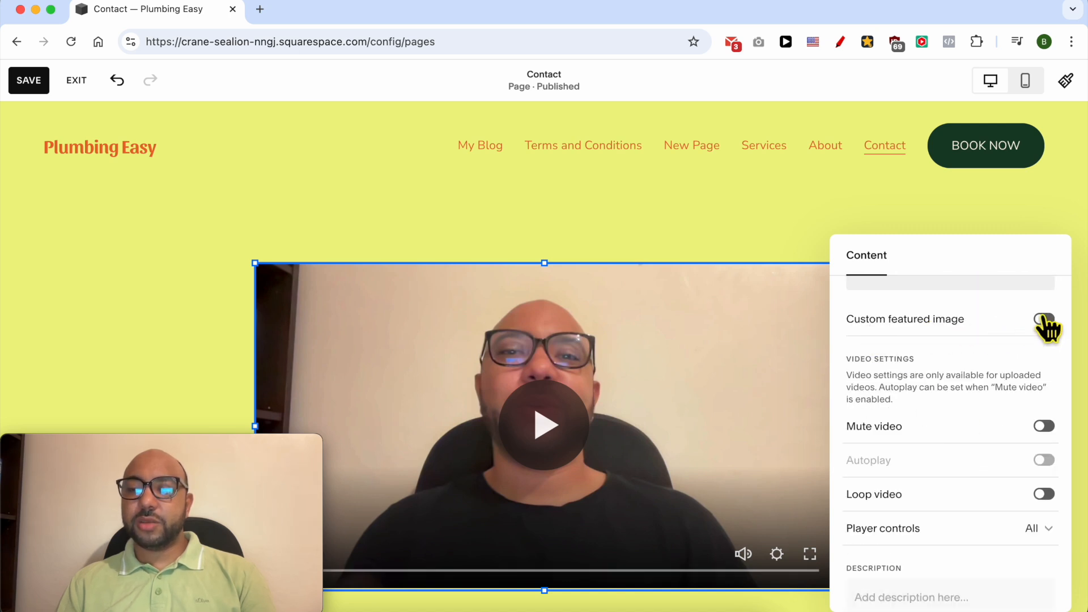
{"action": "left_click", "coordinate": [1044, 319]}
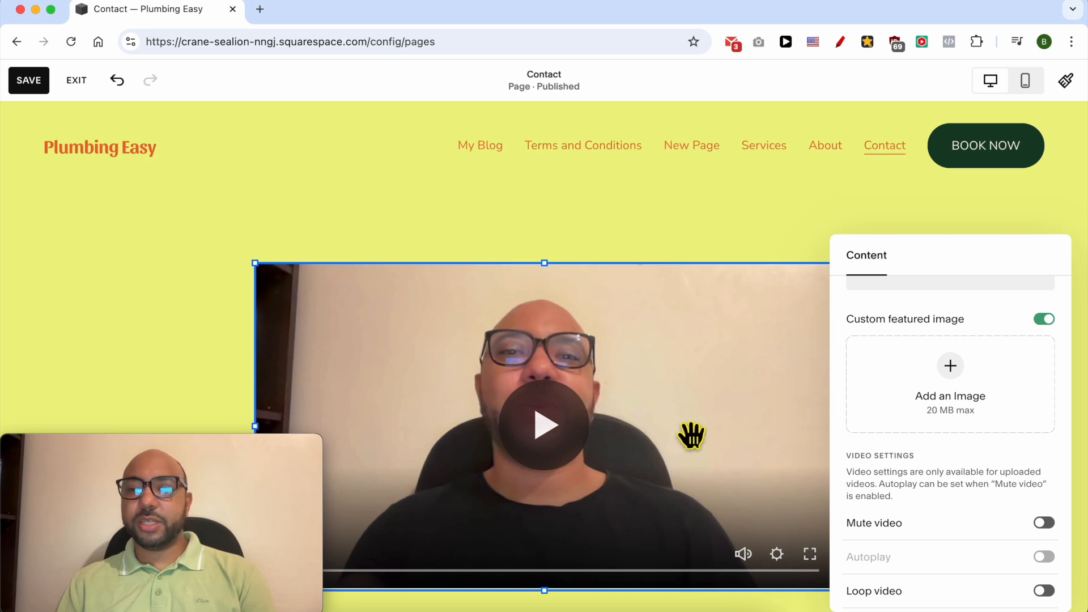
{"action": "left_click", "coordinate": [951, 373]}
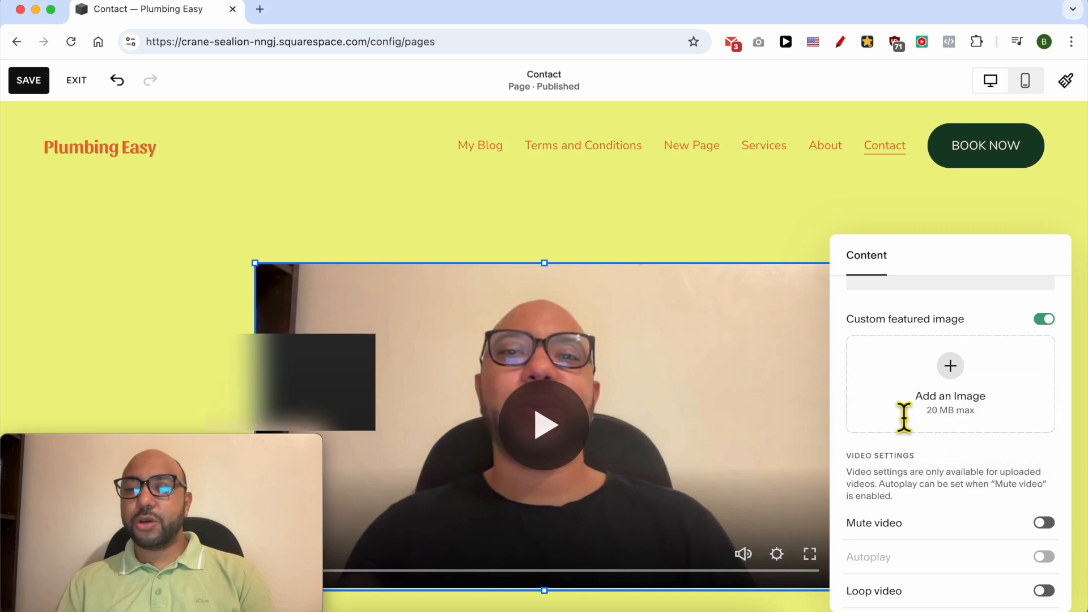
{"action": "left_click", "coordinate": [905, 417]}
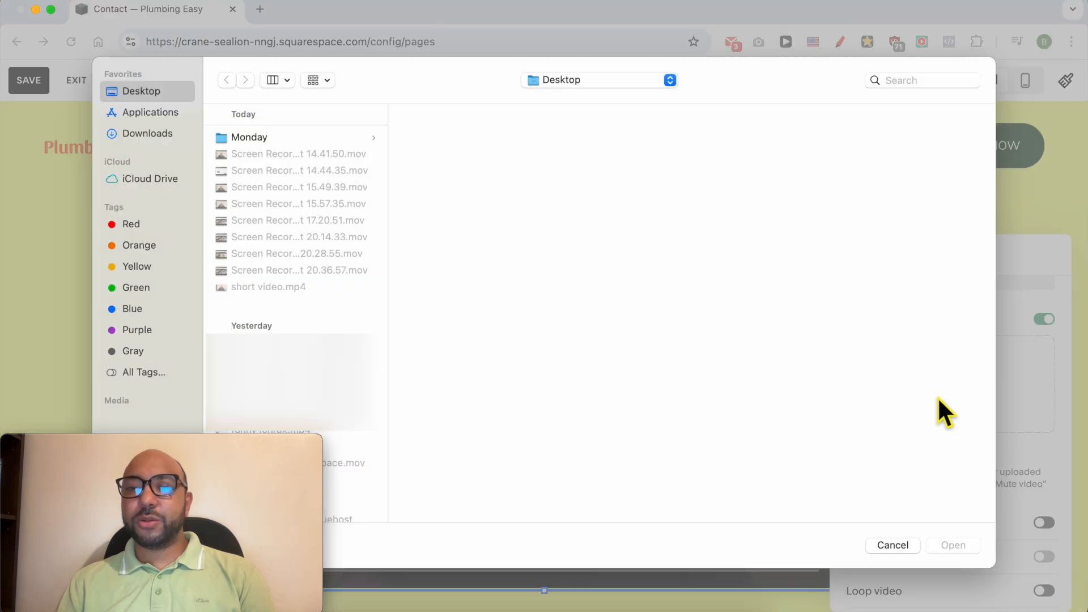
{"action": "left_click", "coordinate": [185, 141]}
{"action": "left_click", "coordinate": [302, 216]}
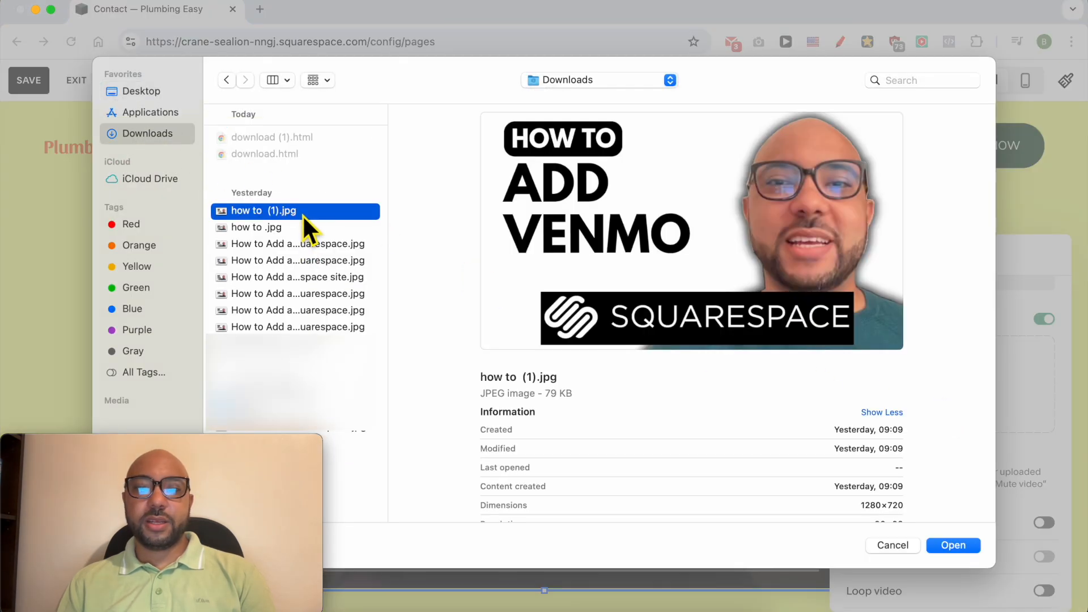
{"action": "double_click", "coordinate": [305, 214]}
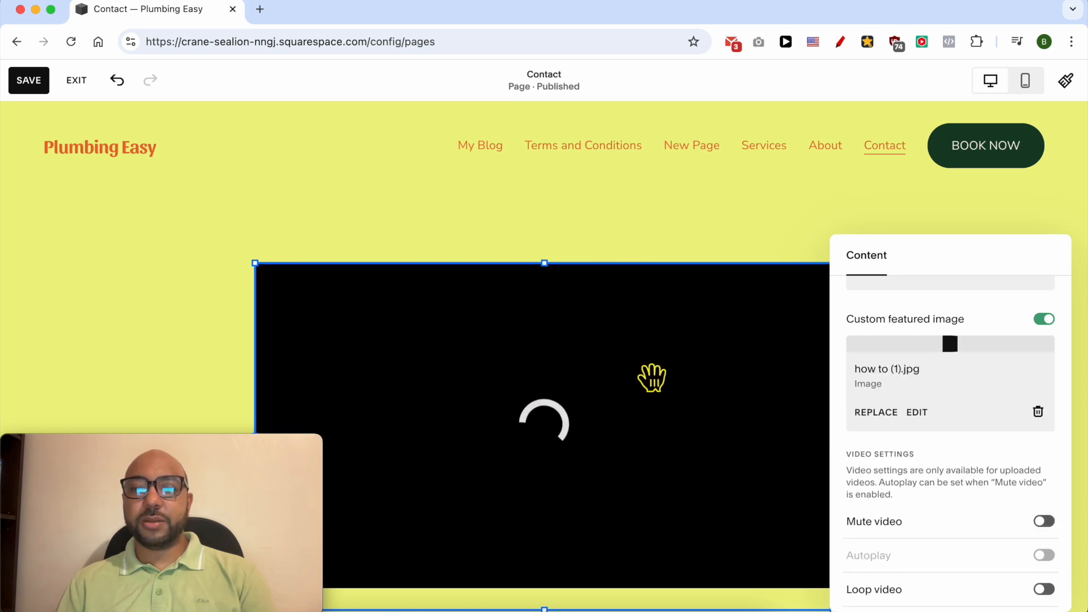
Step: Try muting the video with autoplay, and switch muting back off
{"action": "scroll", "coordinate": [760, 344], "scroll_direction": "down", "scroll_amount": 2}
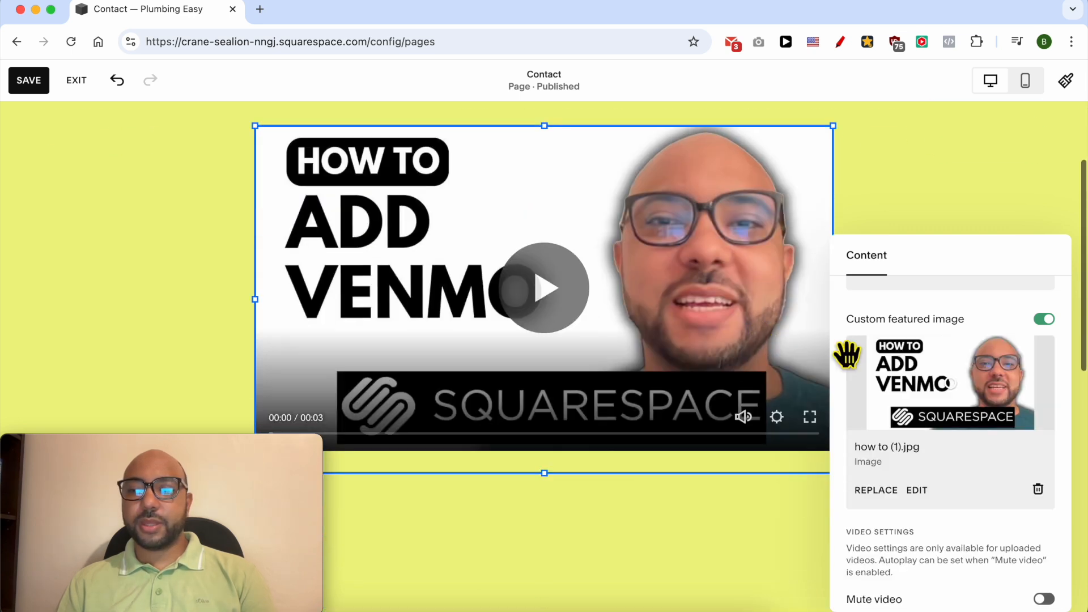
{"action": "scroll", "coordinate": [963, 401], "scroll_direction": "down", "scroll_amount": 1}
{"action": "scroll", "coordinate": [963, 401], "scroll_direction": "down", "scroll_amount": 3}
{"action": "left_click", "coordinate": [1044, 451]}
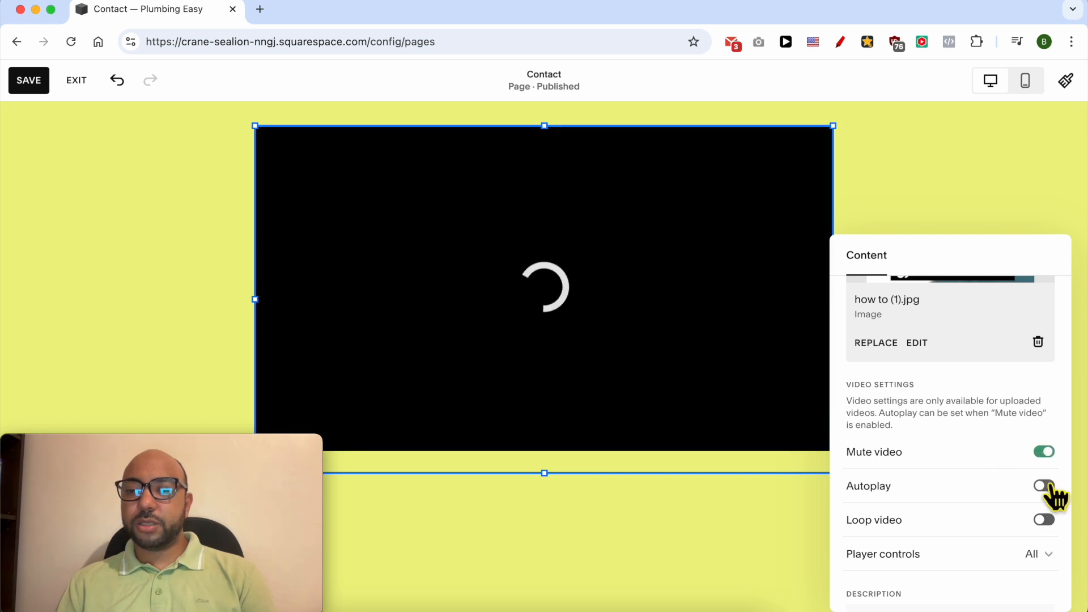
{"action": "left_click", "coordinate": [1044, 451]}
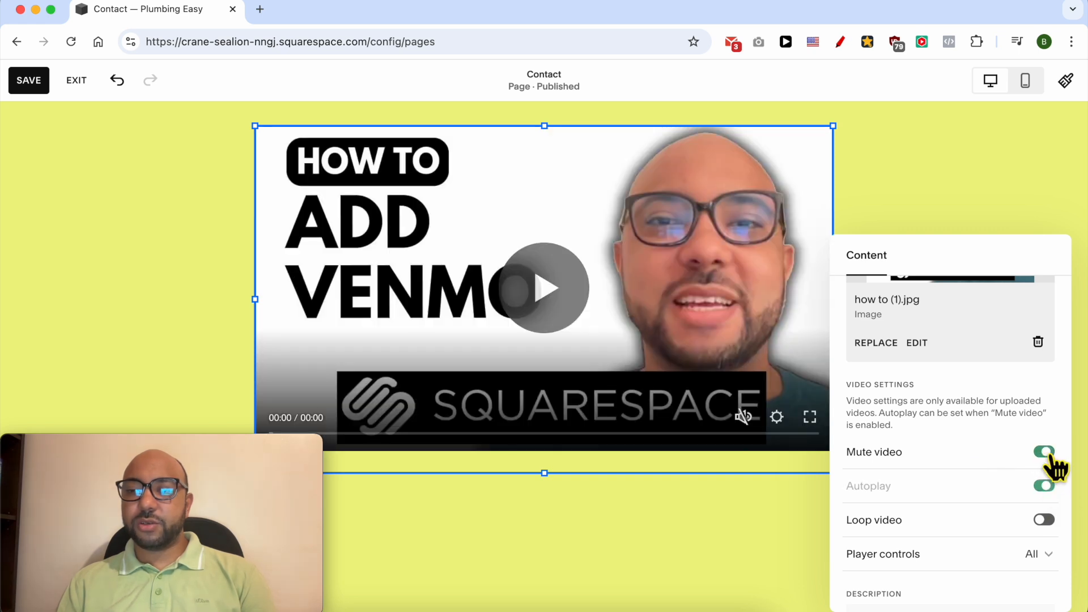
Step: Turn on looping for the video and set its player controls to None
{"action": "scroll", "coordinate": [1046, 496], "scroll_direction": "down", "scroll_amount": 1}
{"action": "left_click", "coordinate": [1044, 492]}
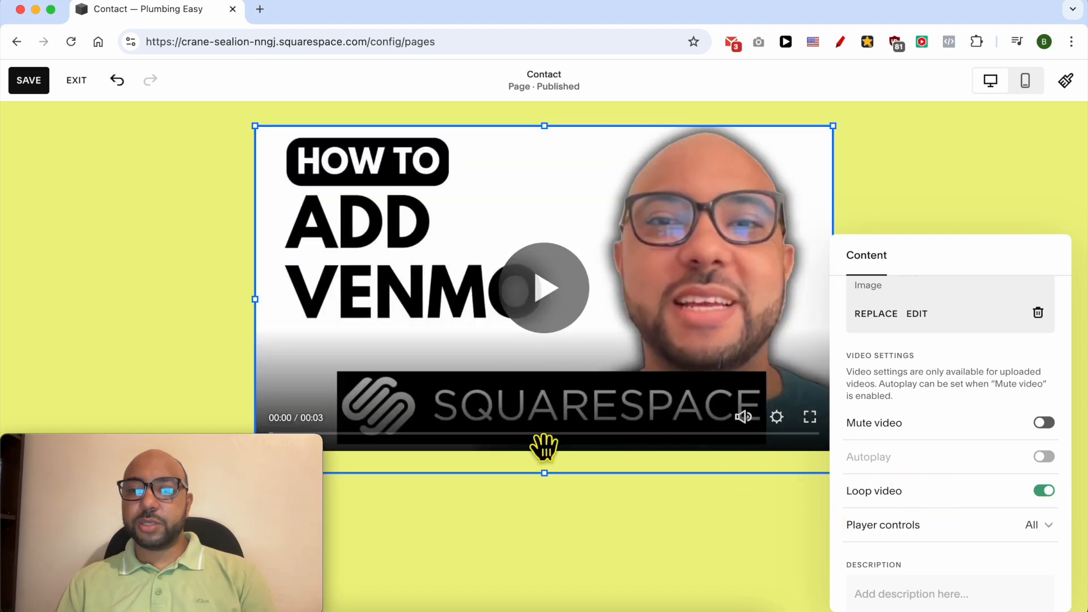
{"action": "scroll", "coordinate": [1042, 512], "scroll_direction": "down", "scroll_amount": 1}
{"action": "left_click", "coordinate": [1042, 498]}
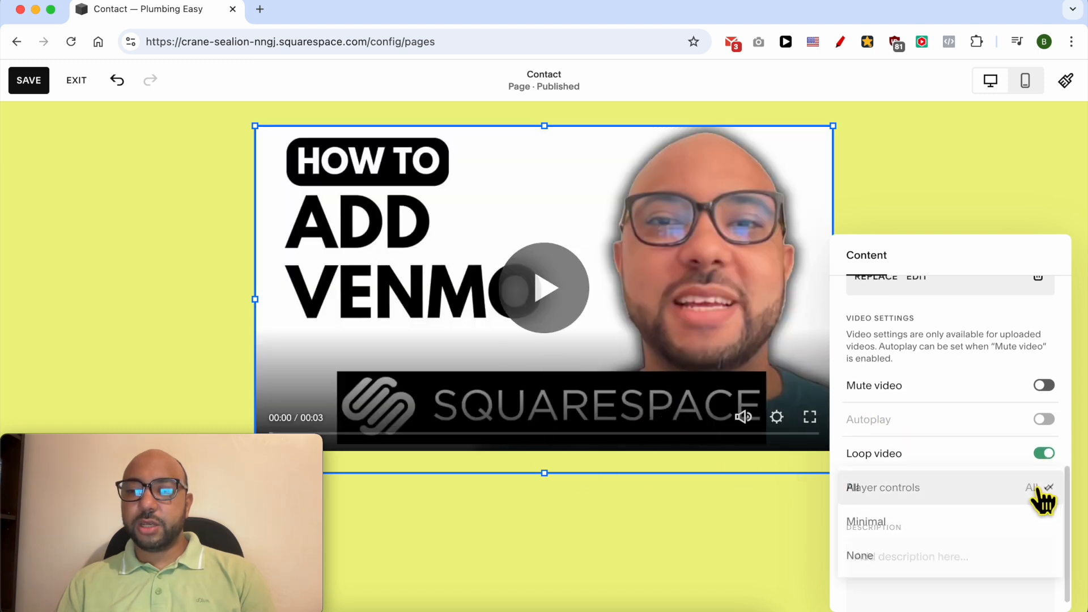
{"action": "left_click", "coordinate": [923, 482]}
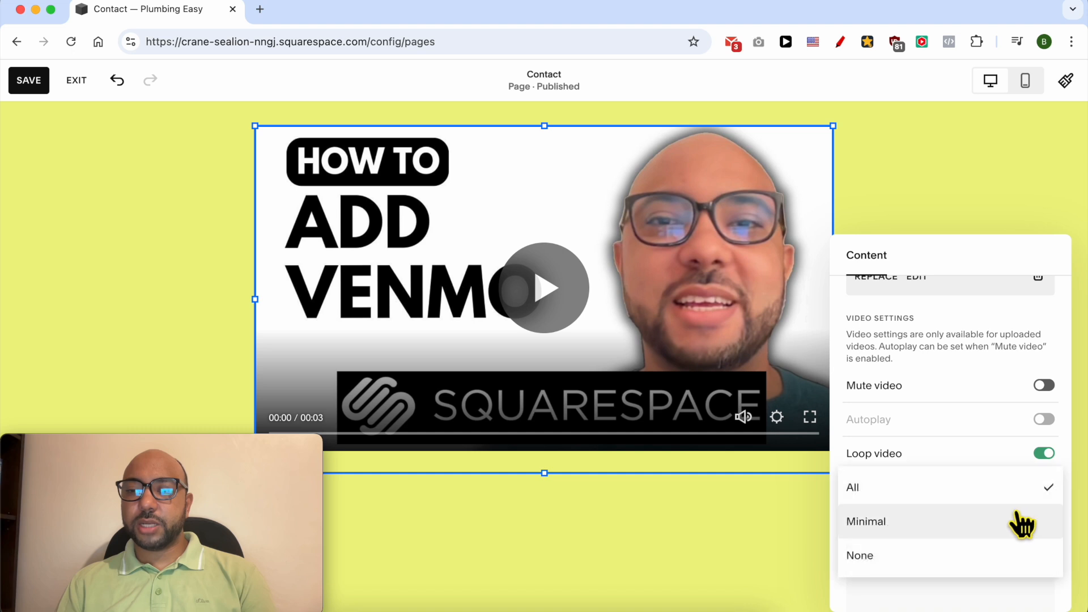
{"action": "left_click", "coordinate": [894, 566]}
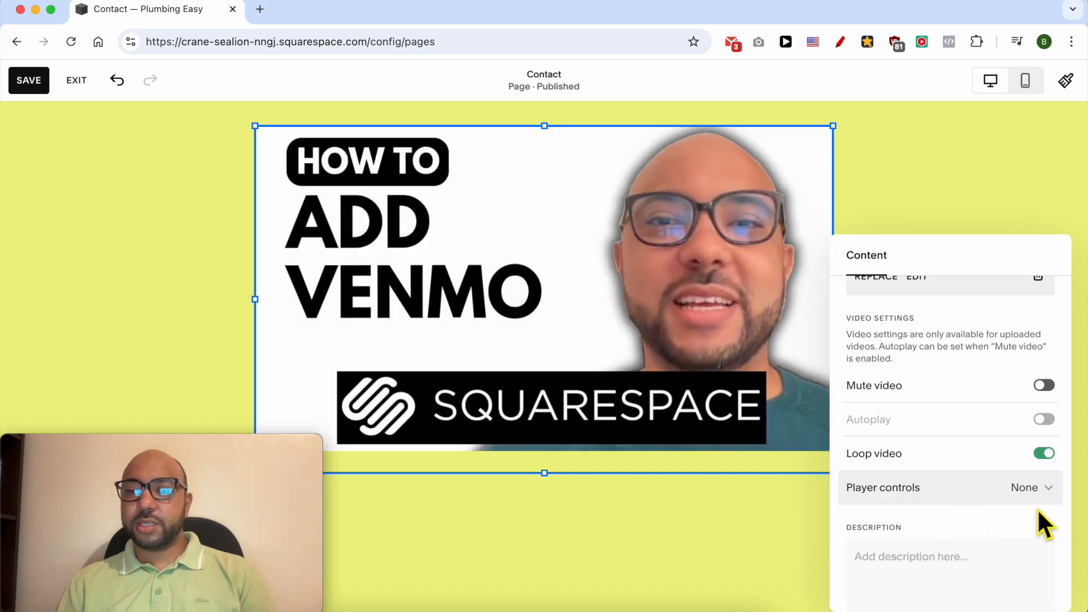
Step: Enter "add a description" as the video's description
{"action": "scroll", "coordinate": [988, 522], "scroll_direction": "down", "scroll_amount": 1}
{"action": "left_click", "coordinate": [902, 545]}
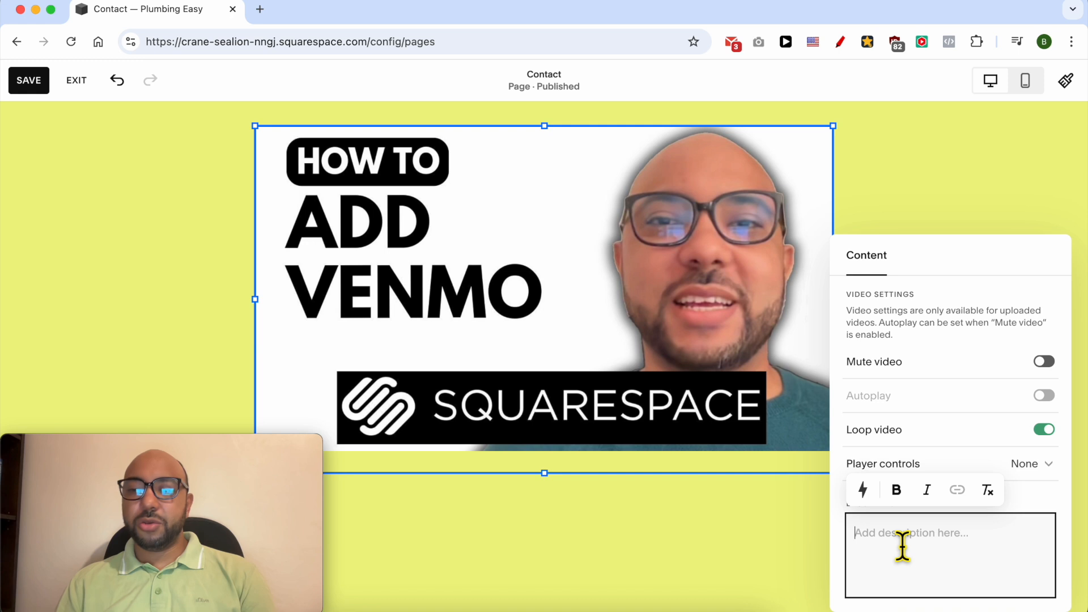
{"action": "type", "text": "add des"}
{"action": "key", "text": "BackSpace"}
{"action": "key", "text": "BackSpace"}
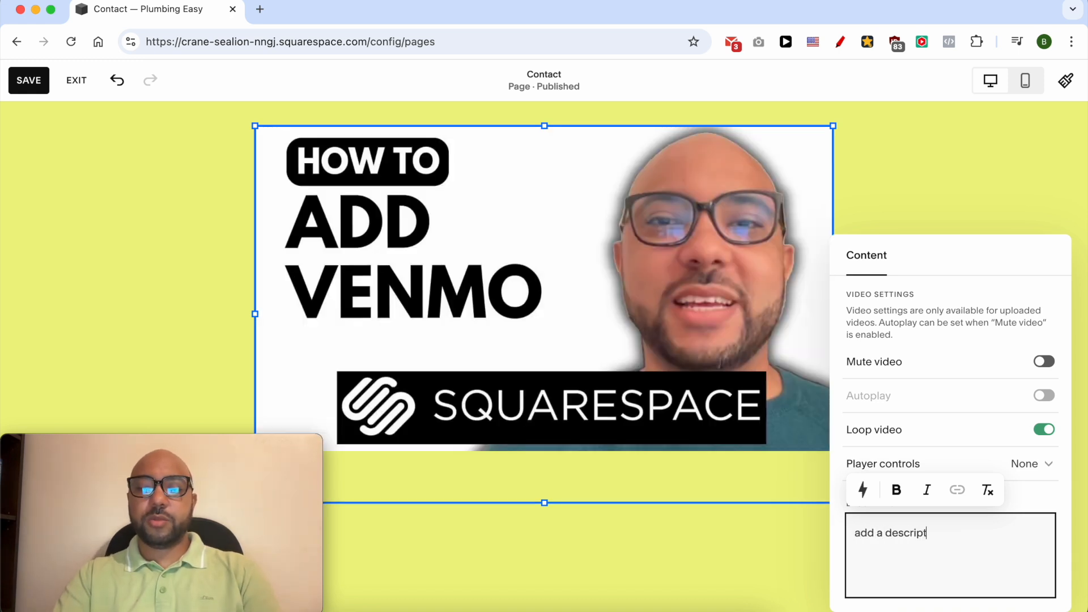
{"action": "scroll", "coordinate": [439, 415], "scroll_direction": "down", "scroll_amount": 2}
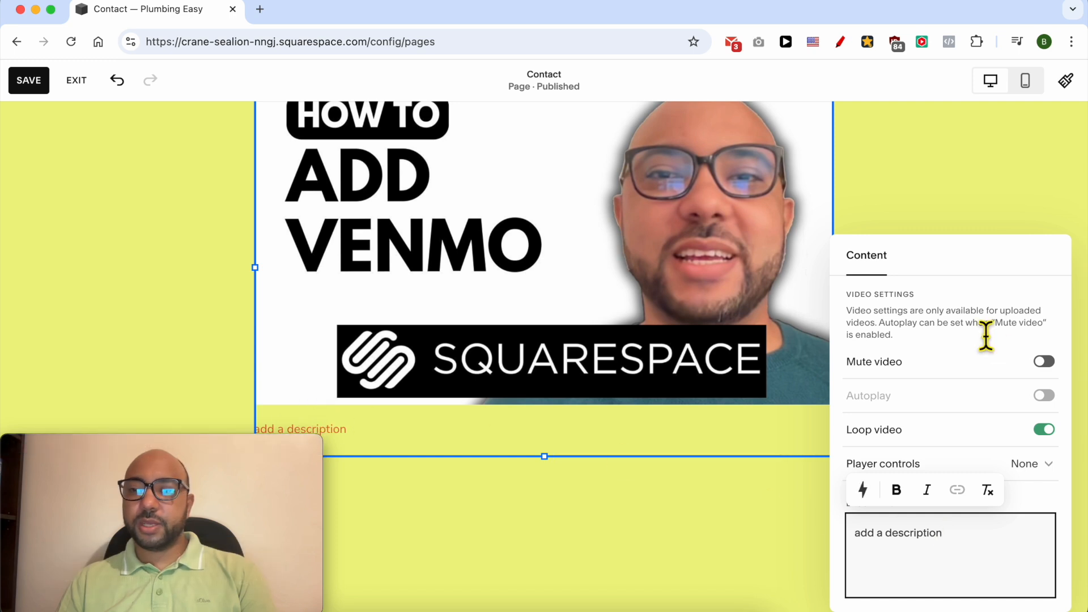
Step: Close the video block's settings, save the Contact page and exit edit mode
{"action": "left_click", "coordinate": [937, 164]}
{"action": "scroll", "coordinate": [911, 246], "scroll_direction": "up", "scroll_amount": 3}
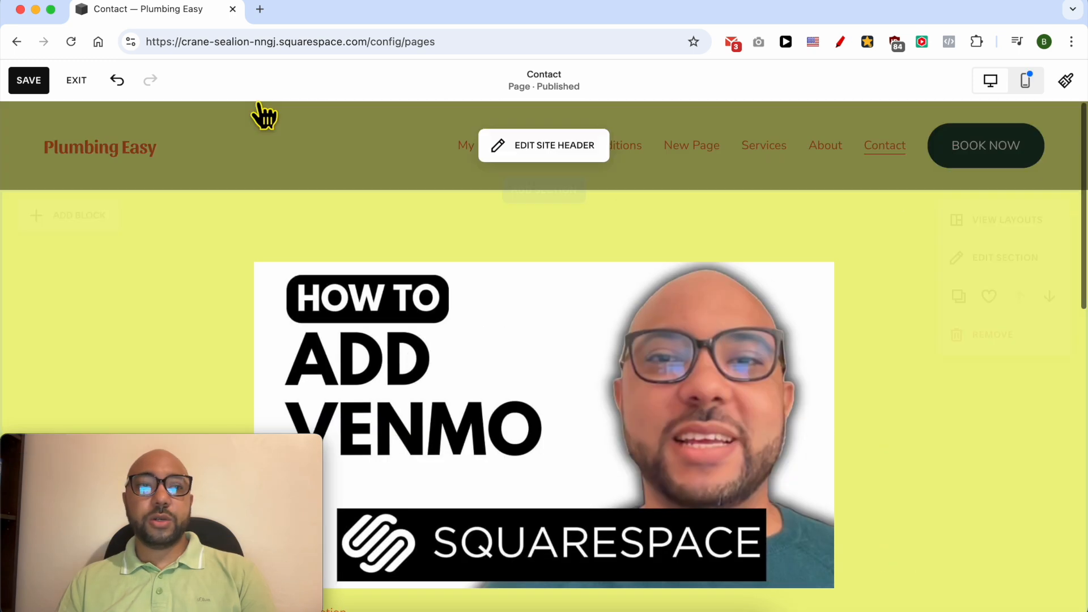
{"action": "left_click", "coordinate": [18, 81]}
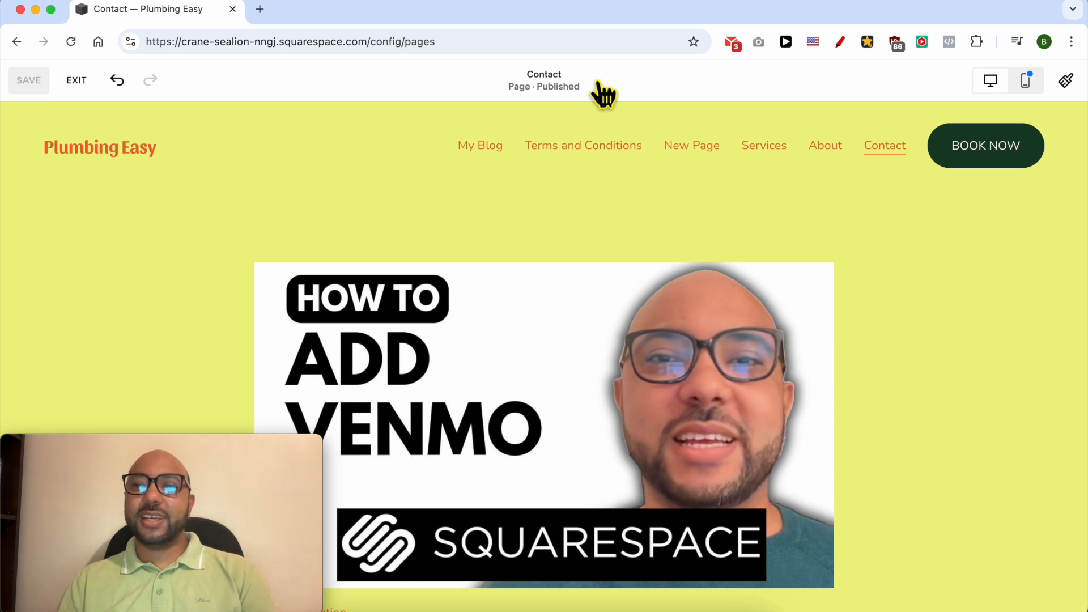
{"action": "left_click", "coordinate": [77, 80]}
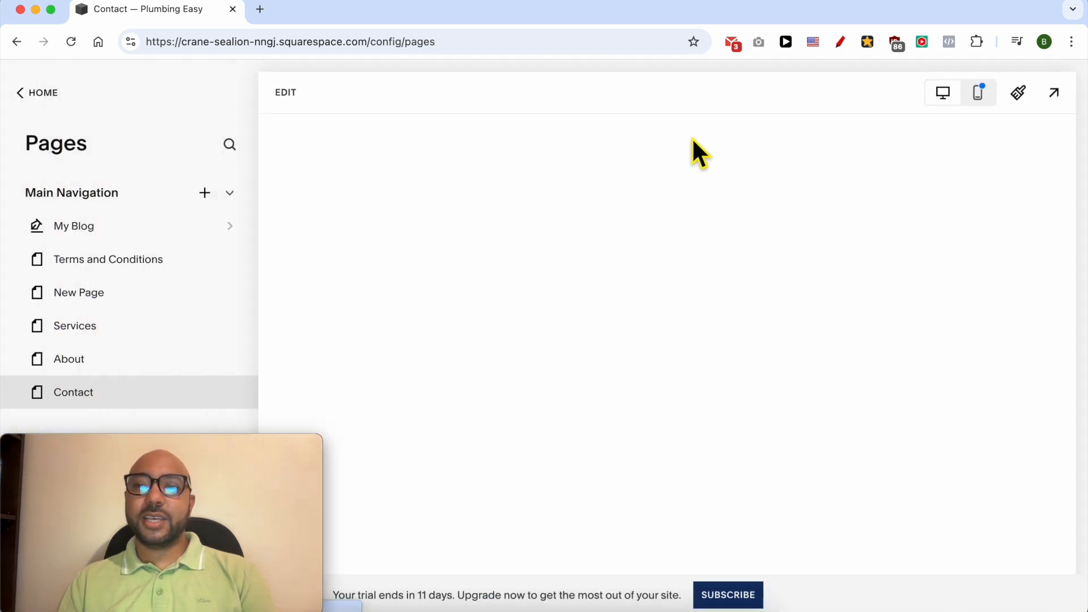
Step: Open the Contact page in full preview and play the embedded video
{"action": "left_click", "coordinate": [1057, 93]}
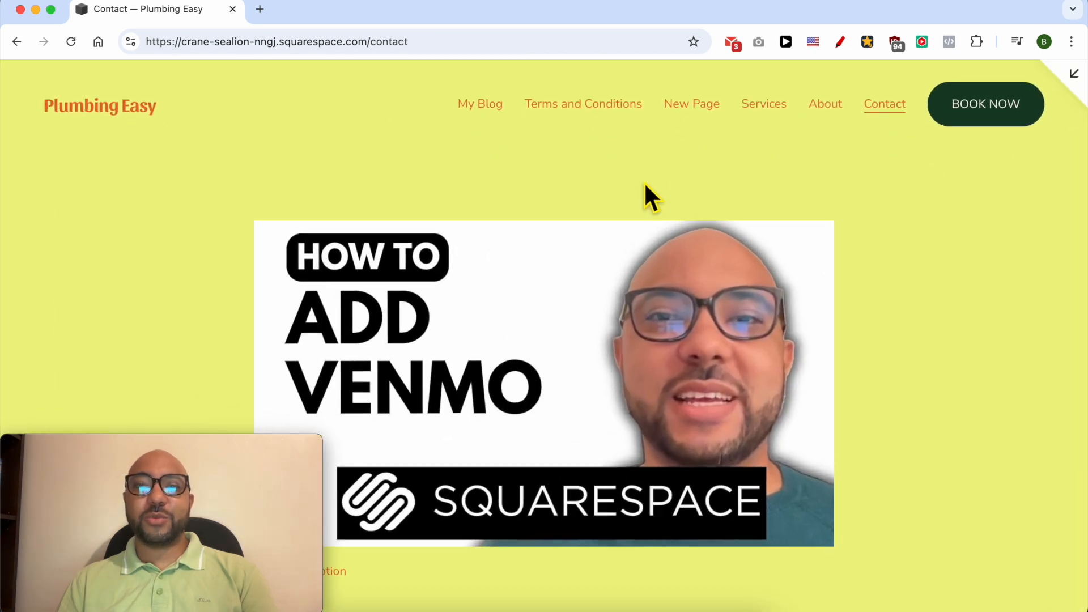
{"action": "left_click", "coordinate": [531, 374]}
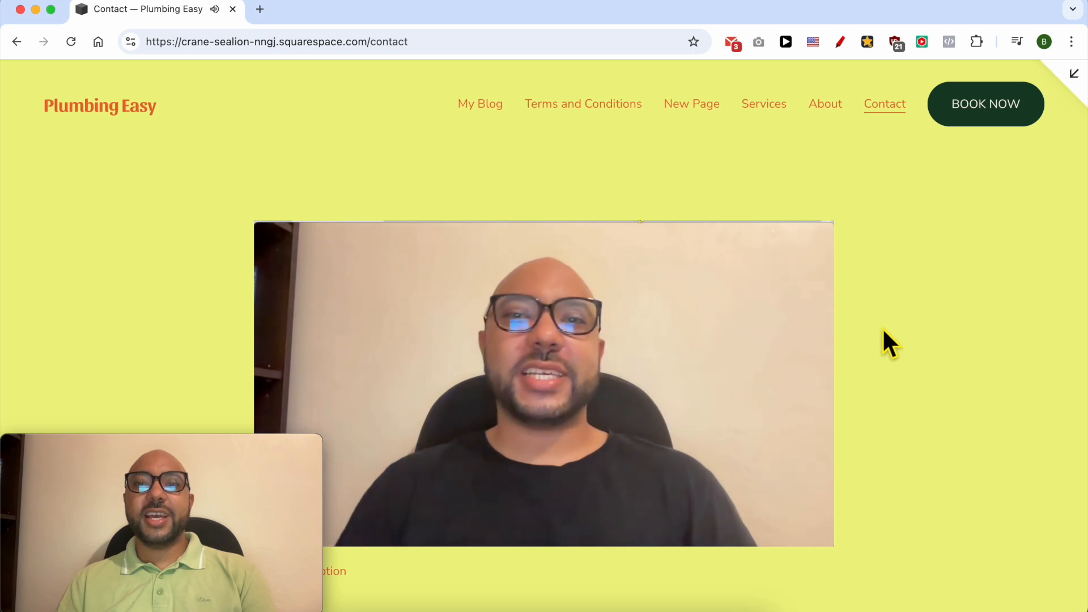